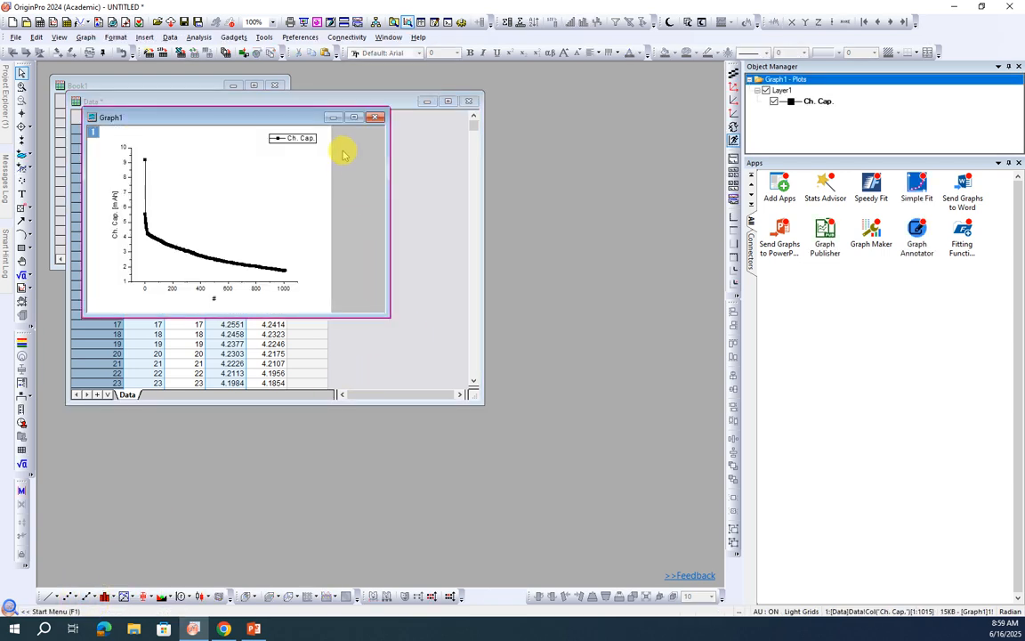
# Step: Enlarge the graph window and show the layer frame around the plot
pyautogui.moveTo(386, 316); pyautogui.dragTo(574, 504)
pyautogui.click(417, 238)
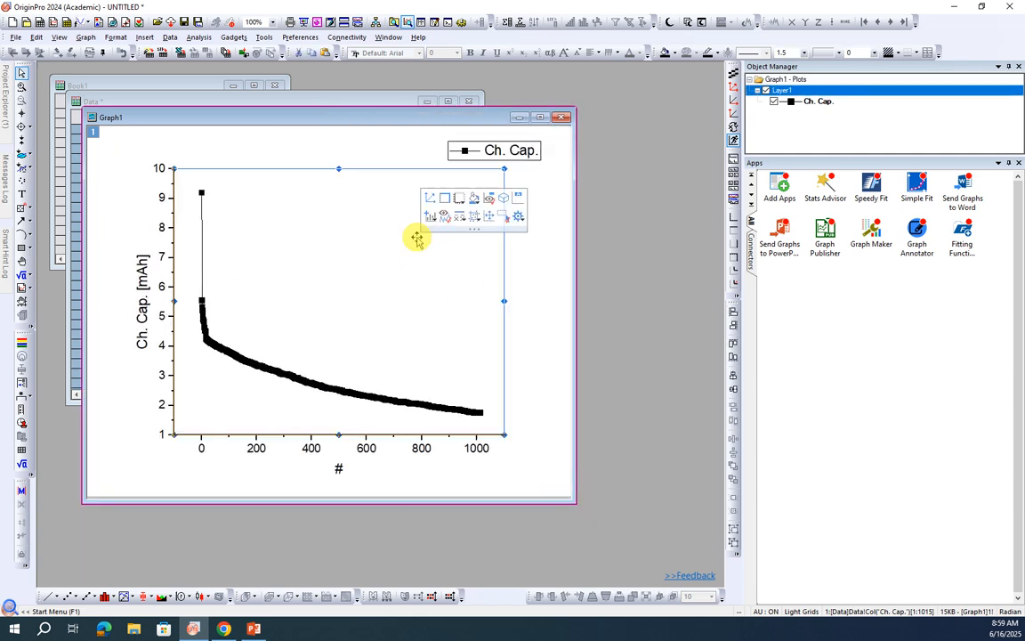
pyautogui.click(444, 197)
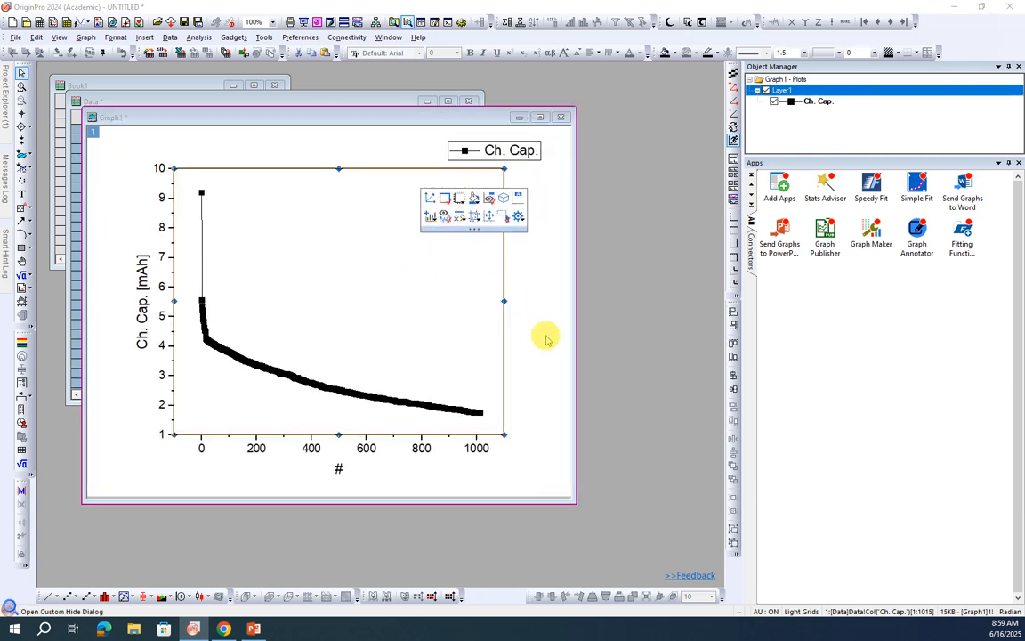
# Step: Delete the Ch. Cap. legend from the graph
pyautogui.click(530, 151)
pyautogui.press('Delete')
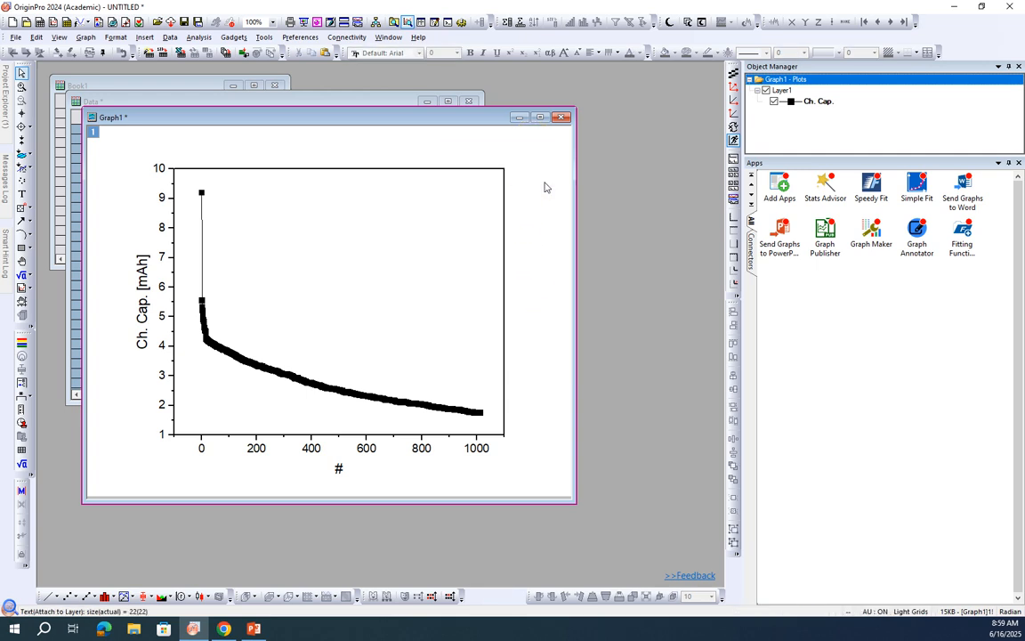
pyautogui.click(527, 193)
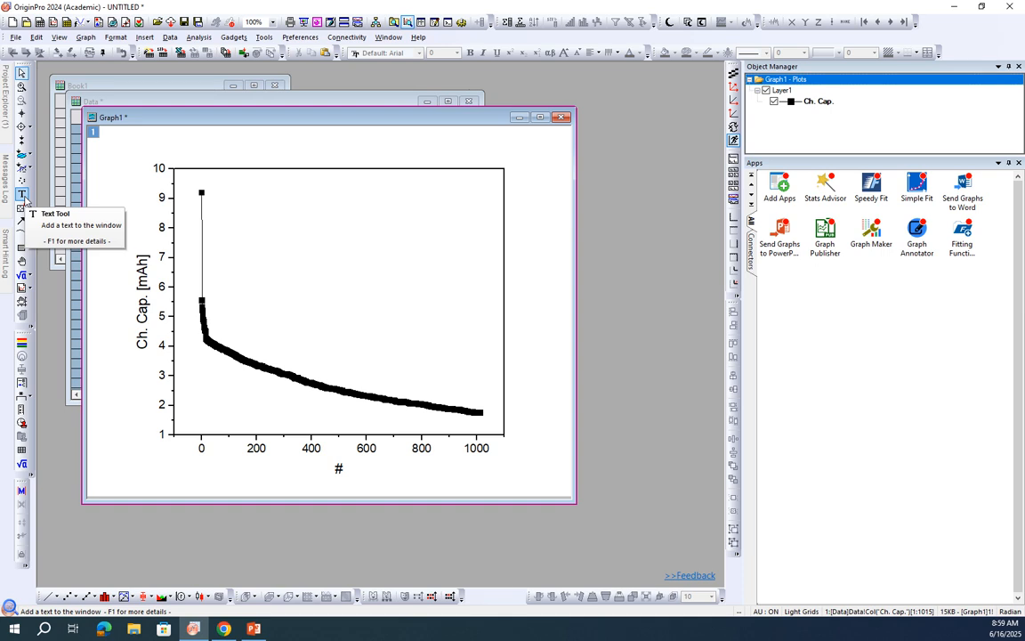
# Step: Add the text label "Graph" inside the upper middle of the plot area
pyautogui.click(25, 200)
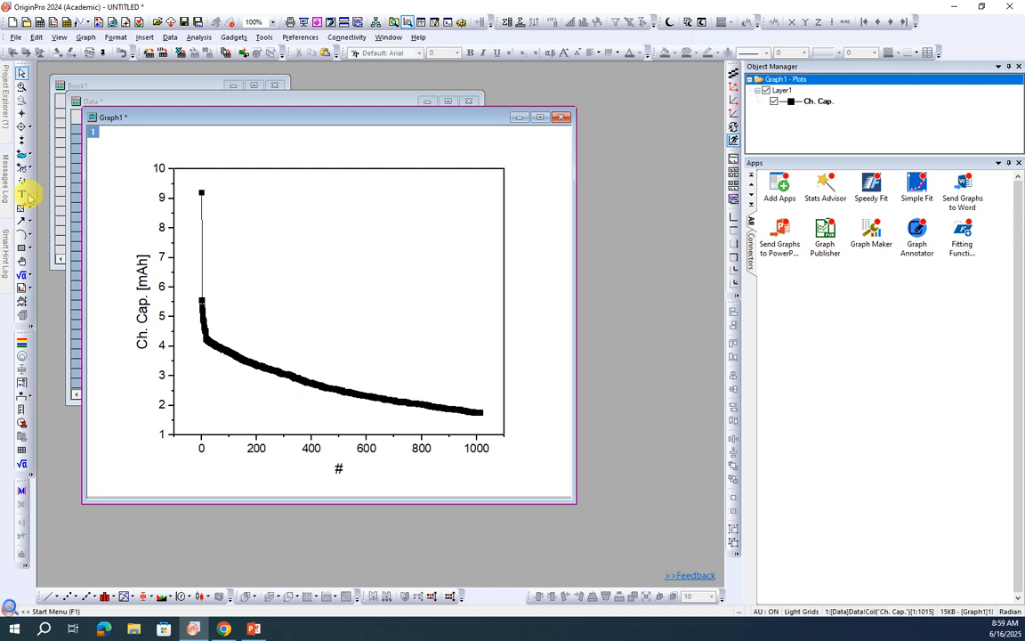
pyautogui.click(24, 194)
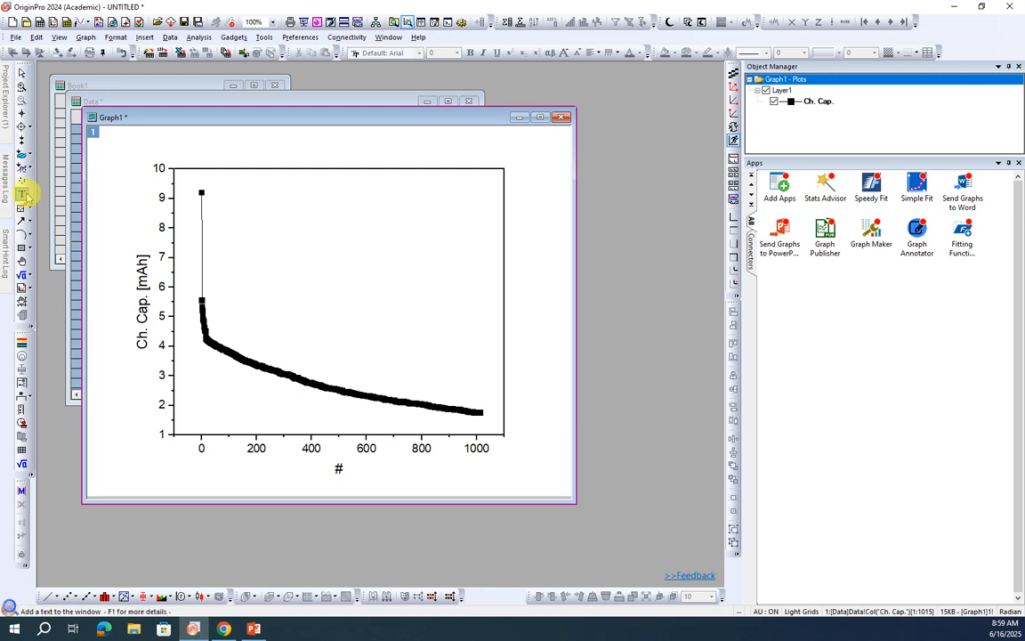
pyautogui.click(300, 233)
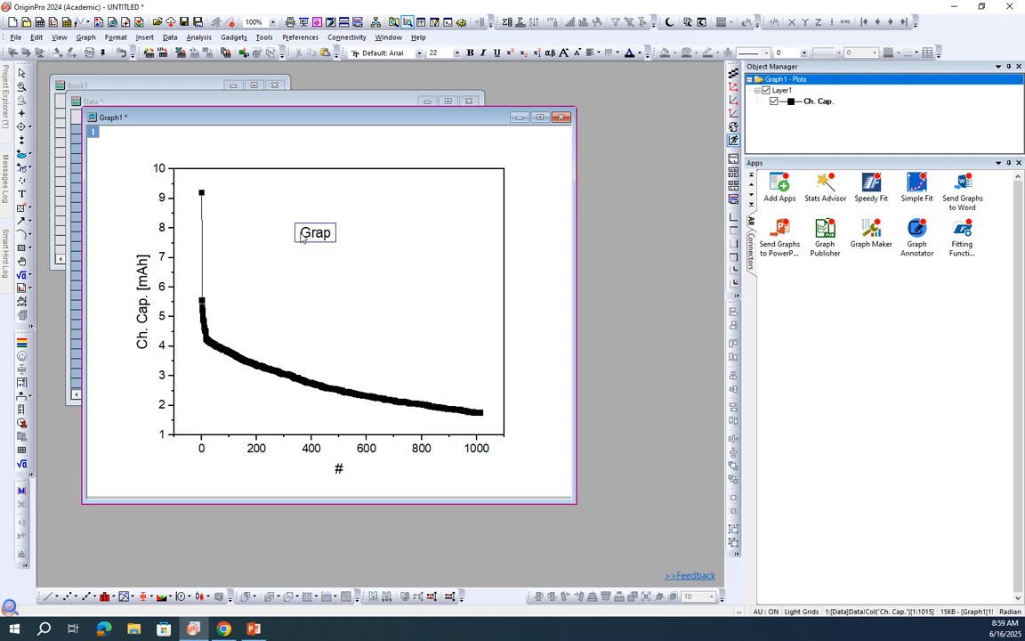
pyautogui.click(317, 271)
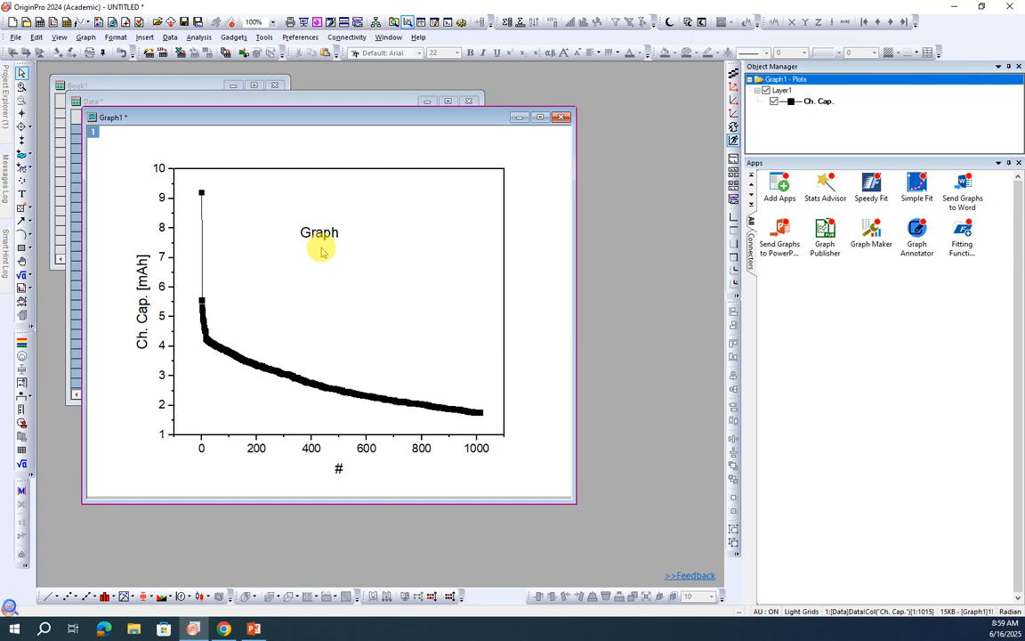
pyautogui.click(325, 238)
pyautogui.click(323, 283)
pyautogui.click(325, 233)
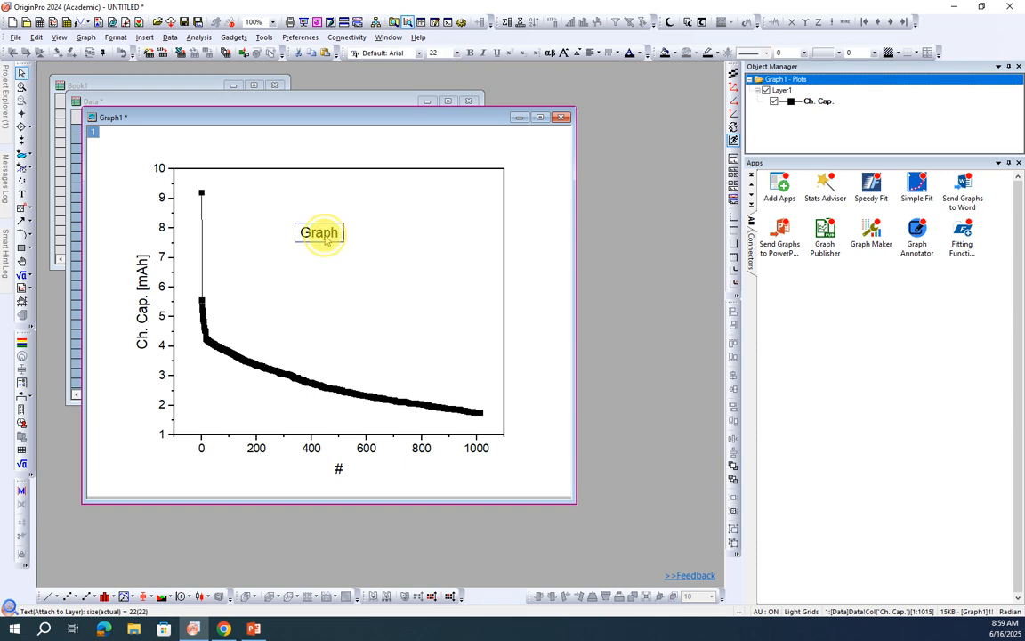
pyautogui.click(329, 236)
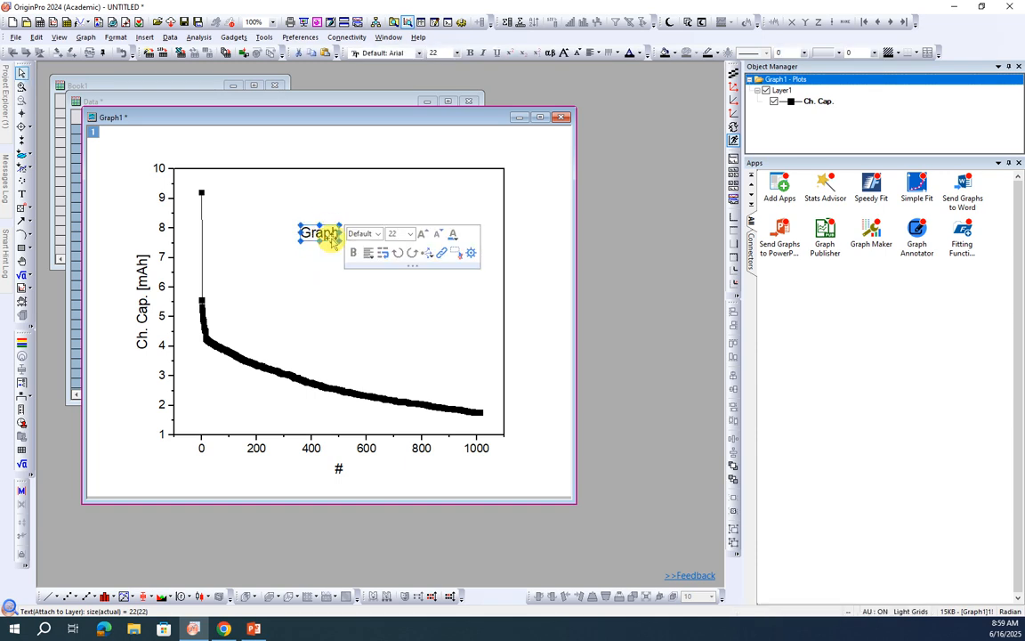
pyautogui.doubleClick(331, 241)
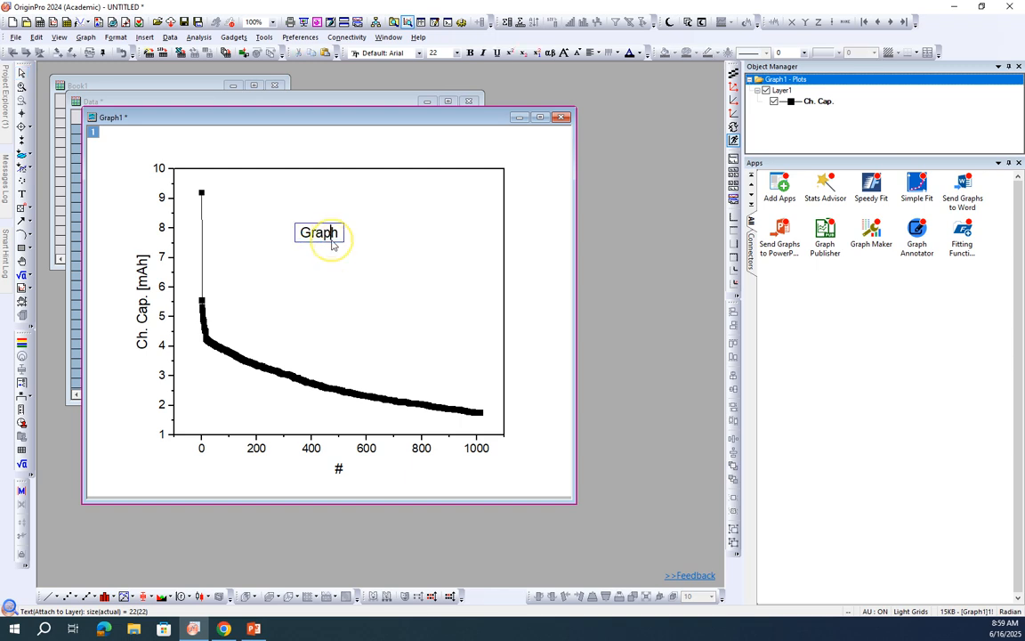
pyautogui.click(331, 277)
pyautogui.click(329, 241)
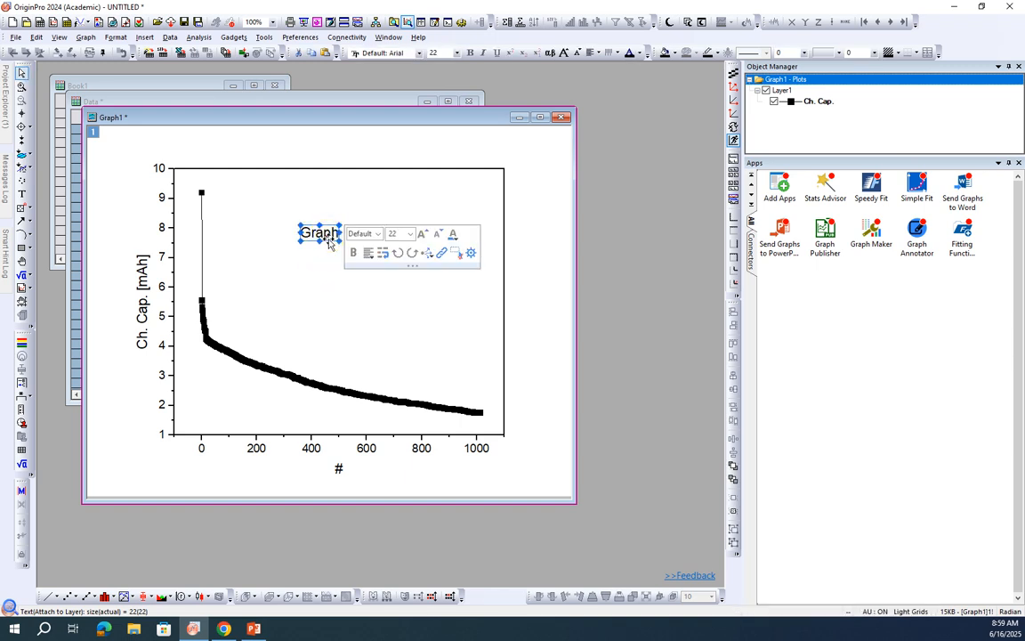
pyautogui.rightClick(328, 240)
pyautogui.click(365, 395)
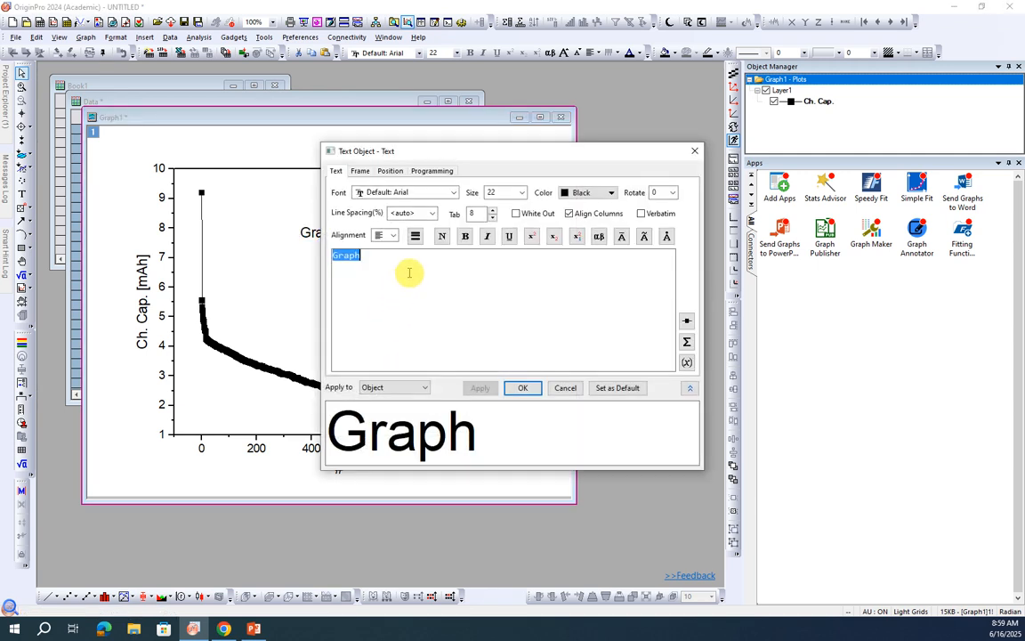
pyautogui.moveTo(427, 151); pyautogui.dragTo(507, 162)
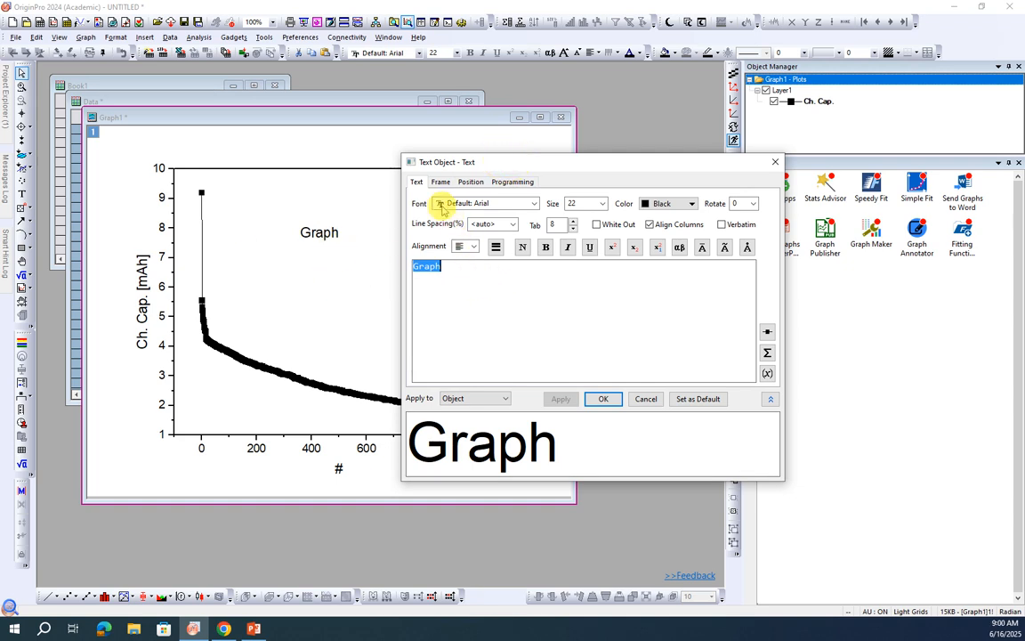
pyautogui.click(533, 203)
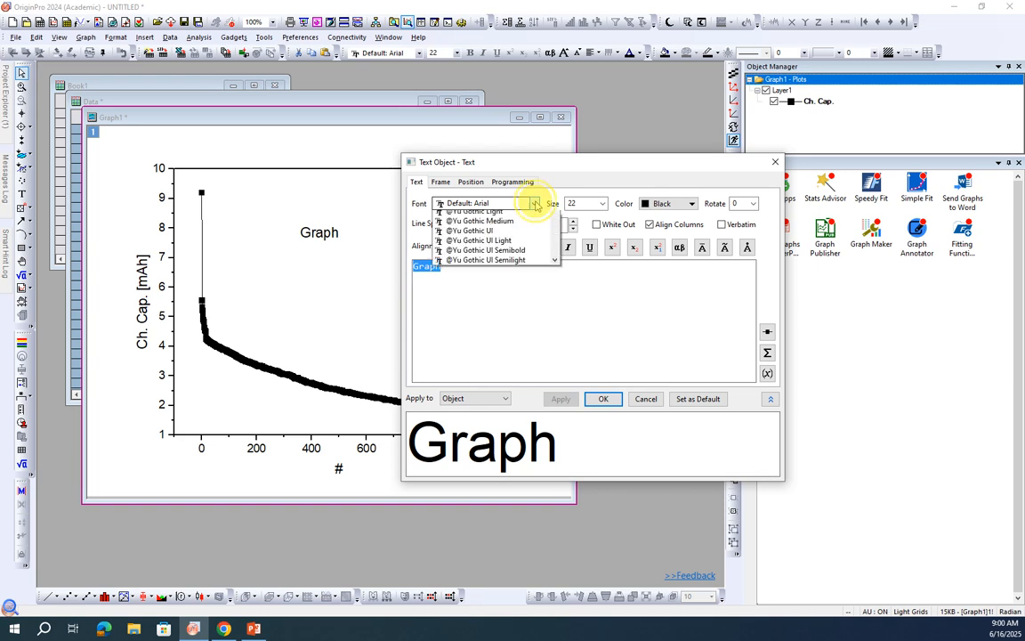
pyautogui.click(515, 254)
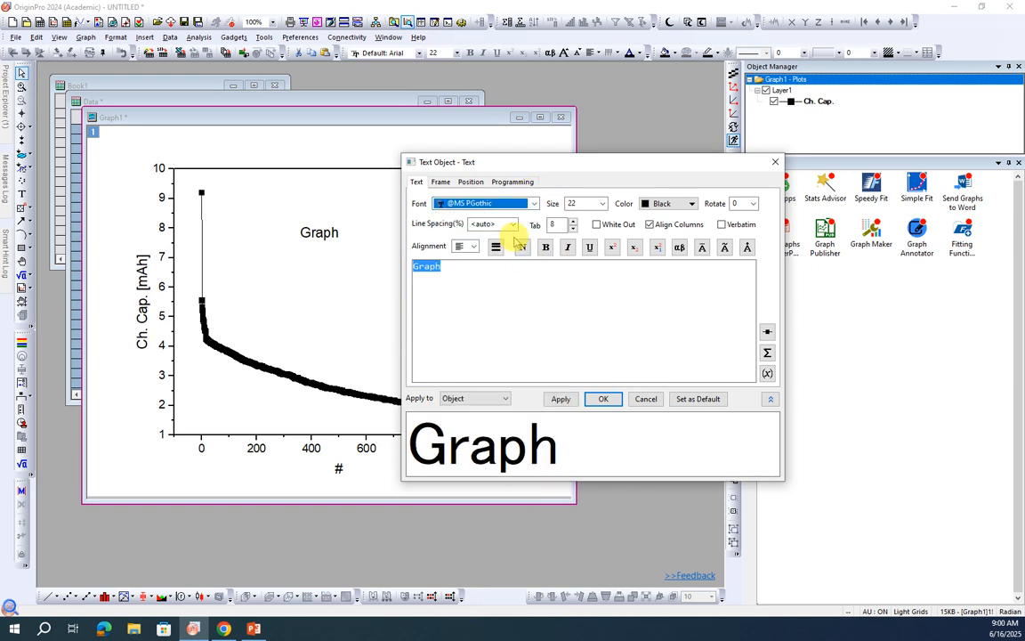
pyautogui.click(601, 204)
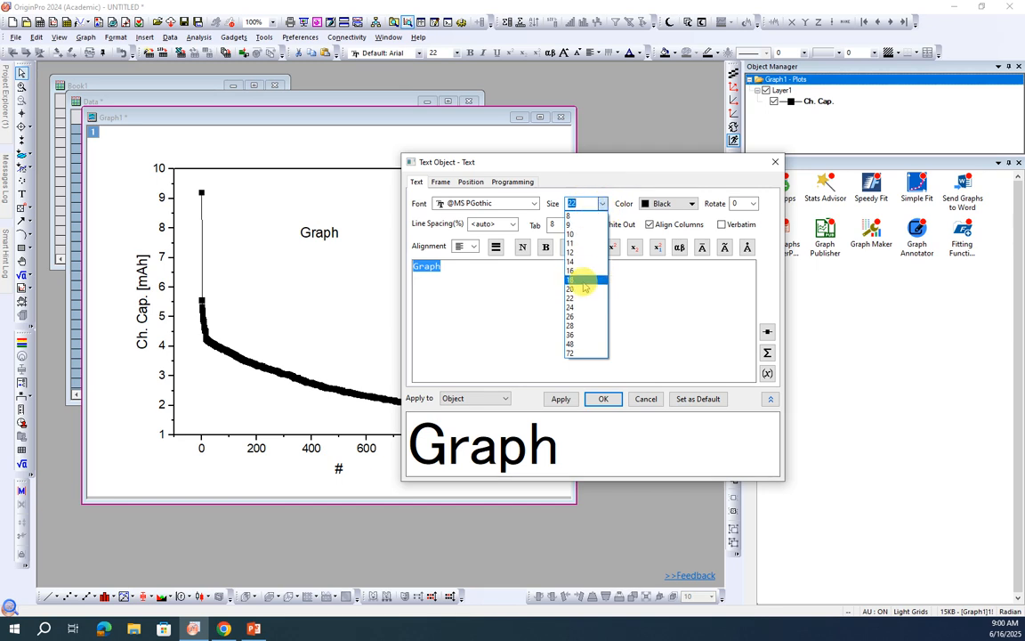
pyautogui.click(580, 318)
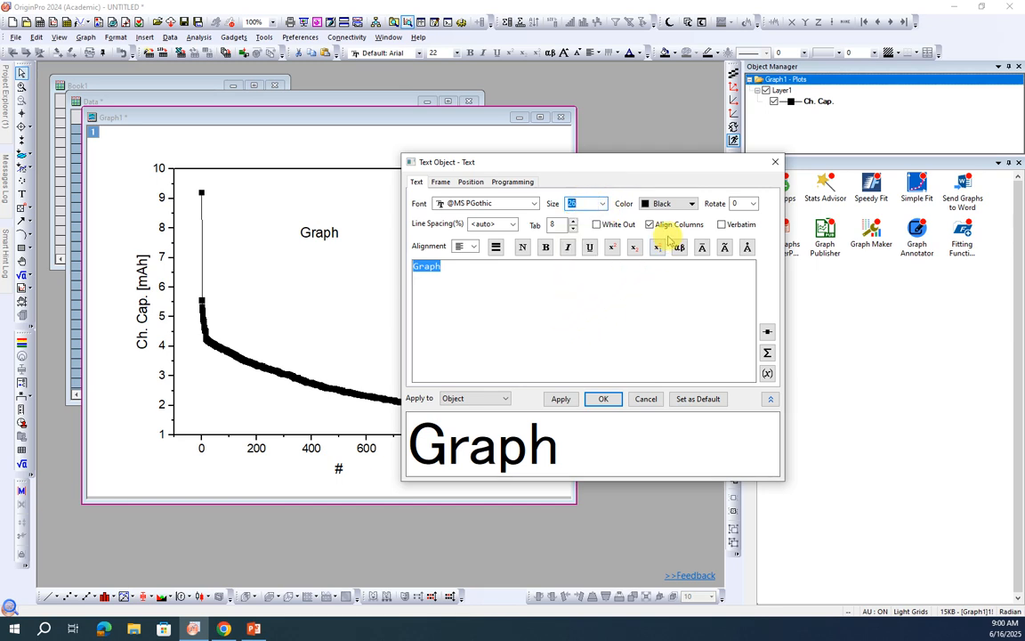
# Step: Color the "Graph" label red, rotate it 45 degrees and apply the text settings
pyautogui.click(690, 205)
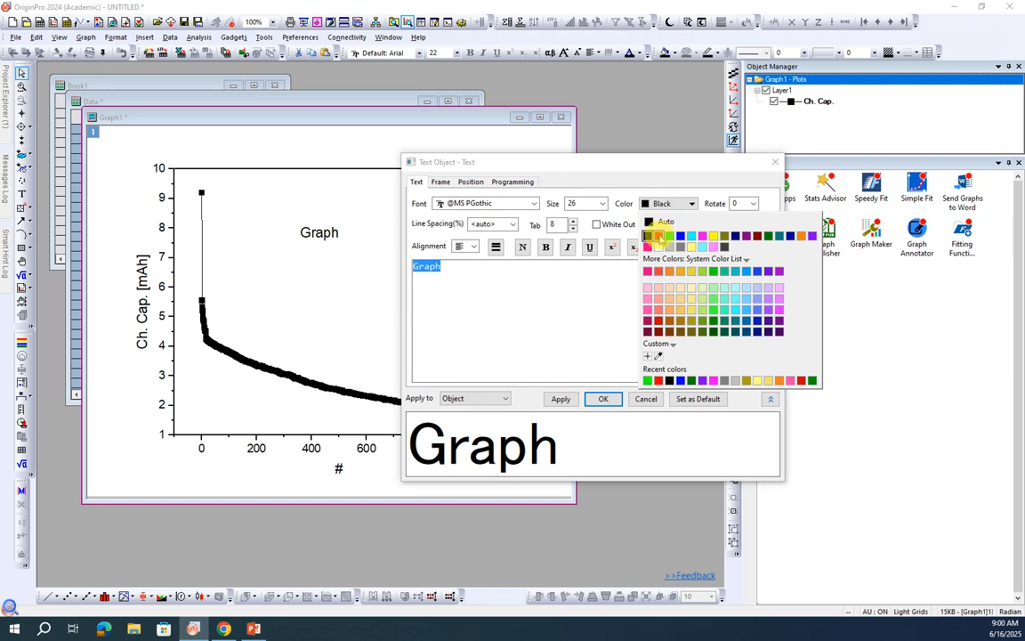
pyautogui.click(658, 235)
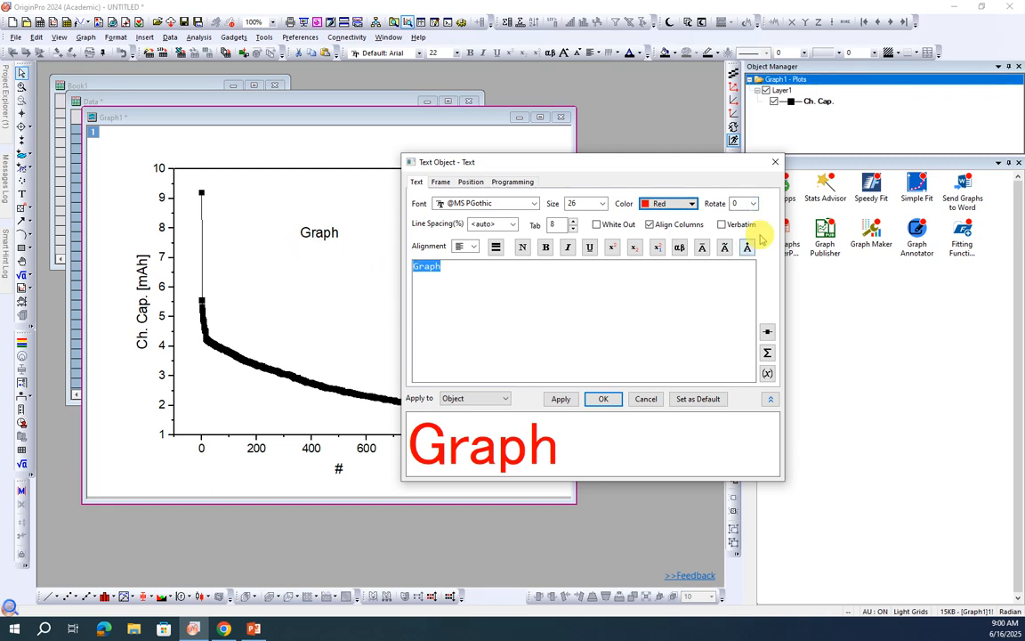
pyautogui.click(752, 204)
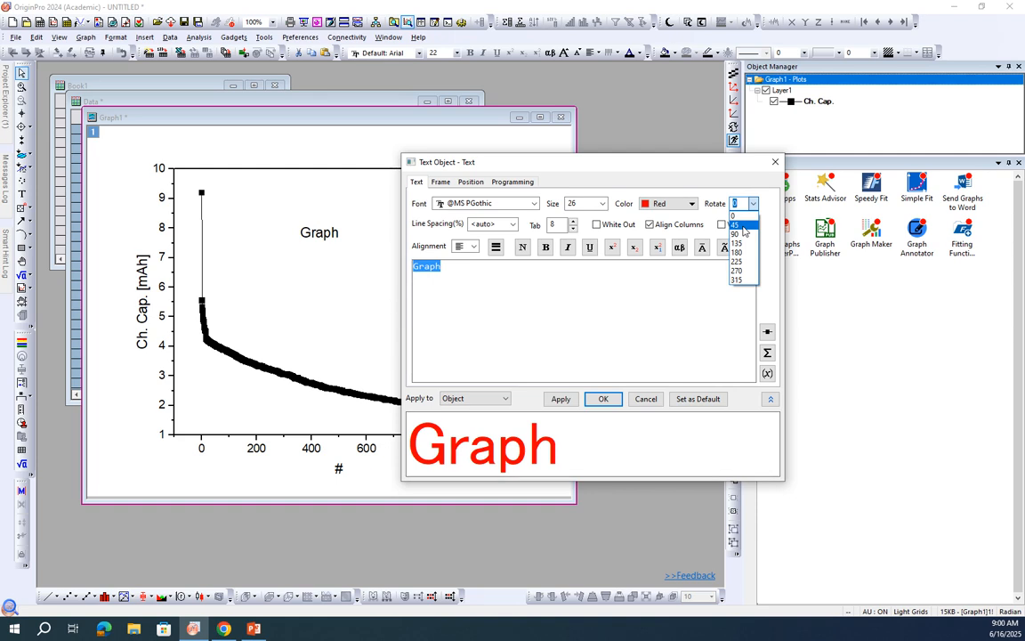
pyautogui.click(743, 225)
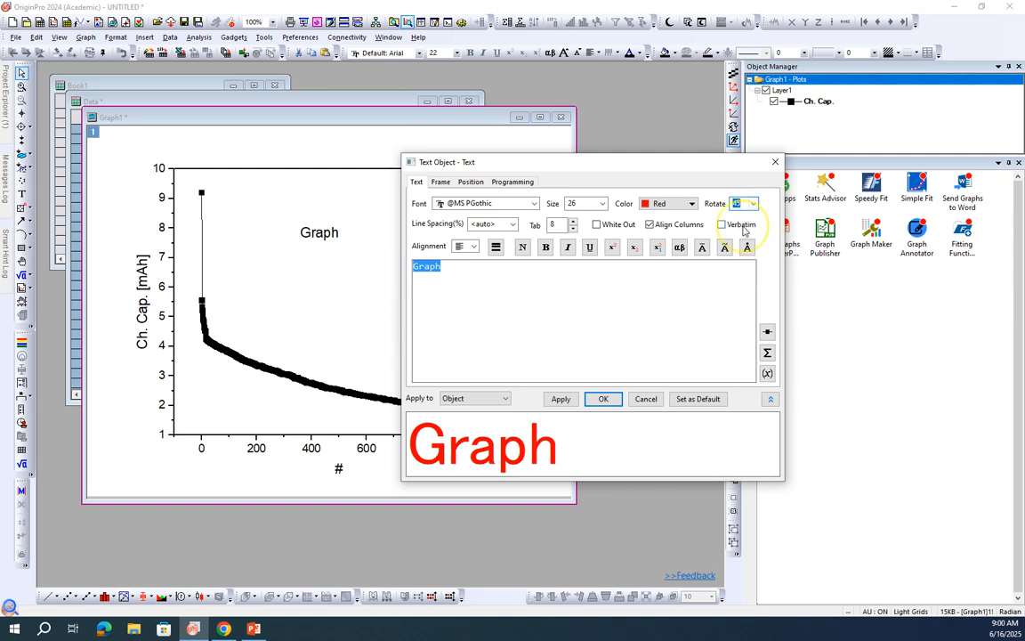
pyautogui.click(596, 401)
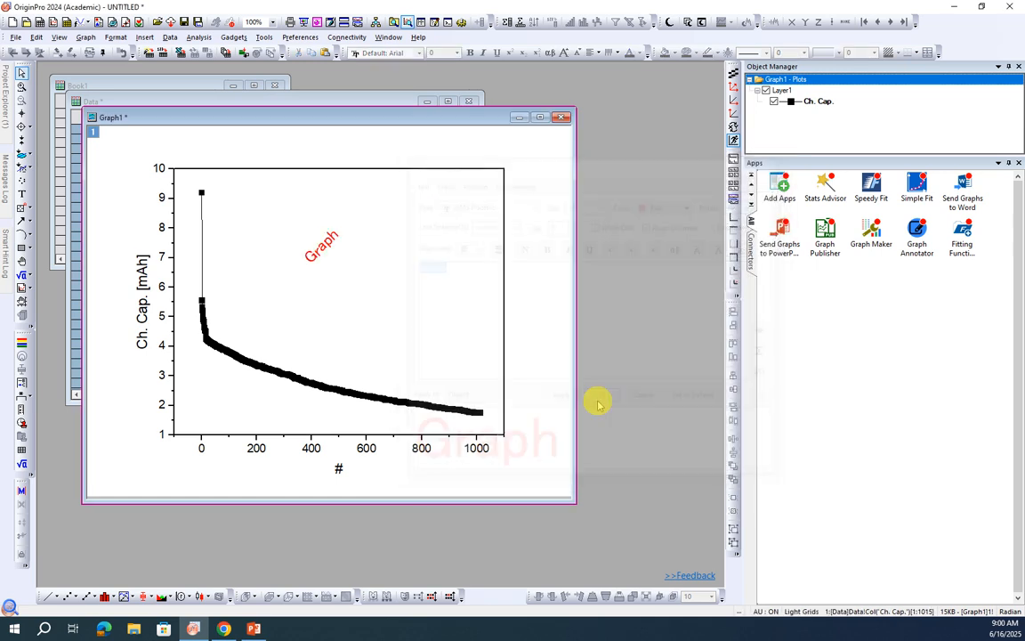
# Step: Reopen the properties of the "Graph" label and give it a Box frame
pyautogui.click(323, 244)
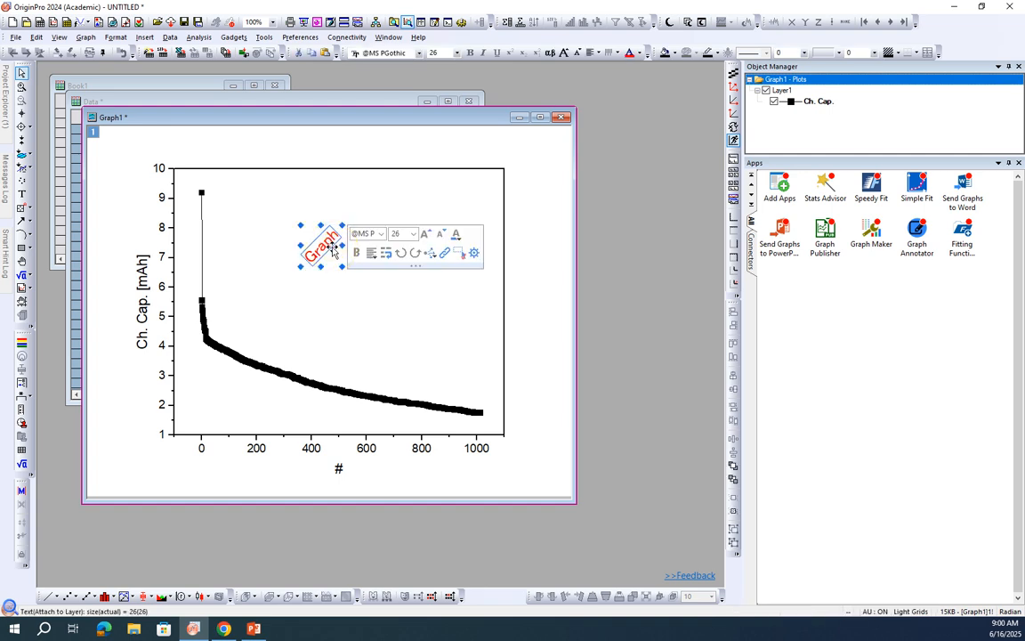
pyautogui.rightClick(334, 250)
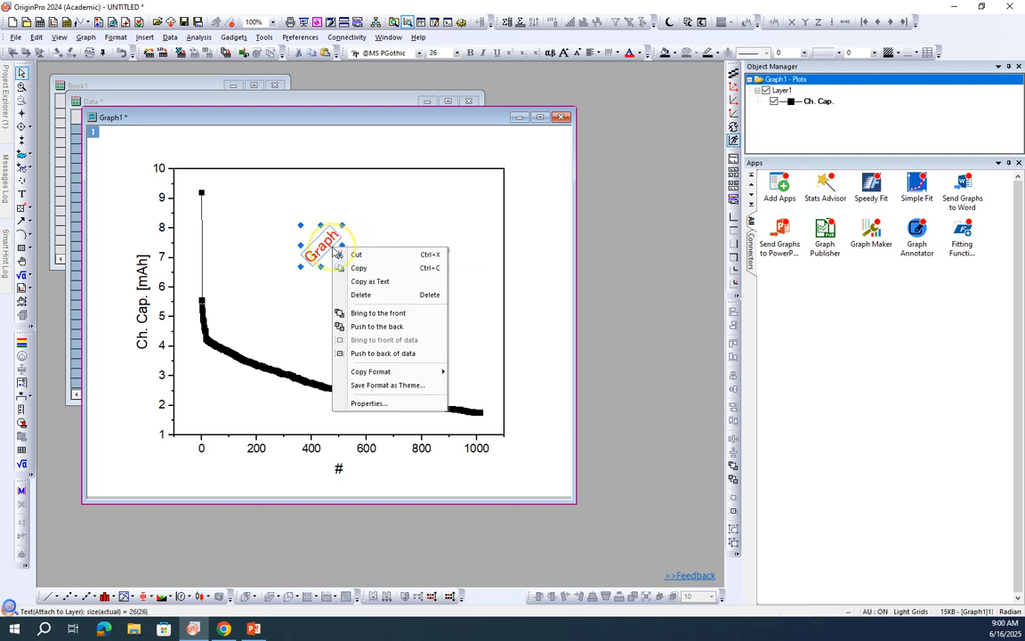
pyautogui.click(383, 403)
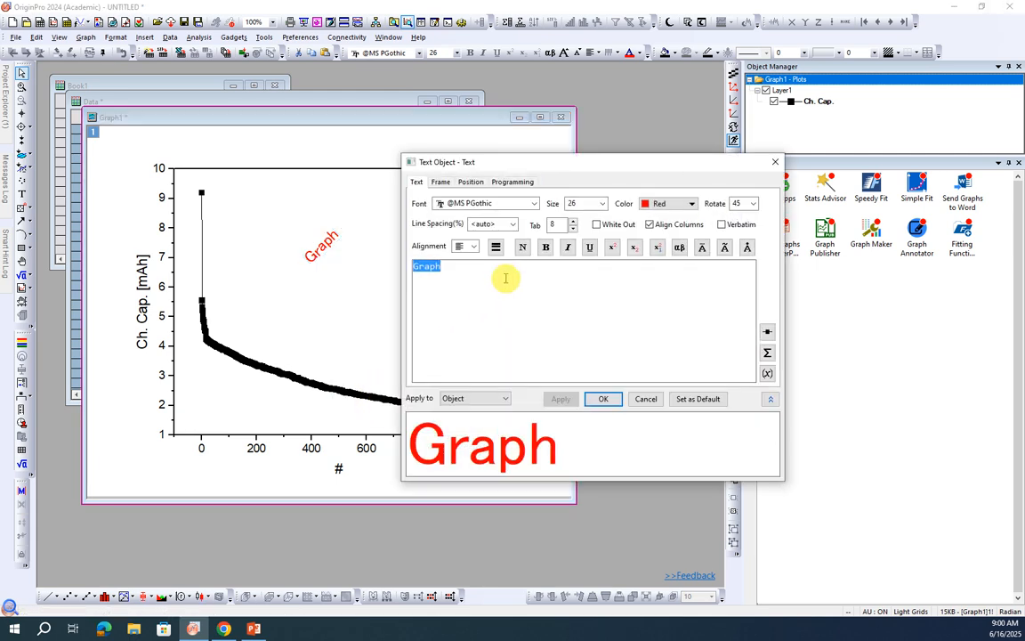
pyautogui.click(439, 183)
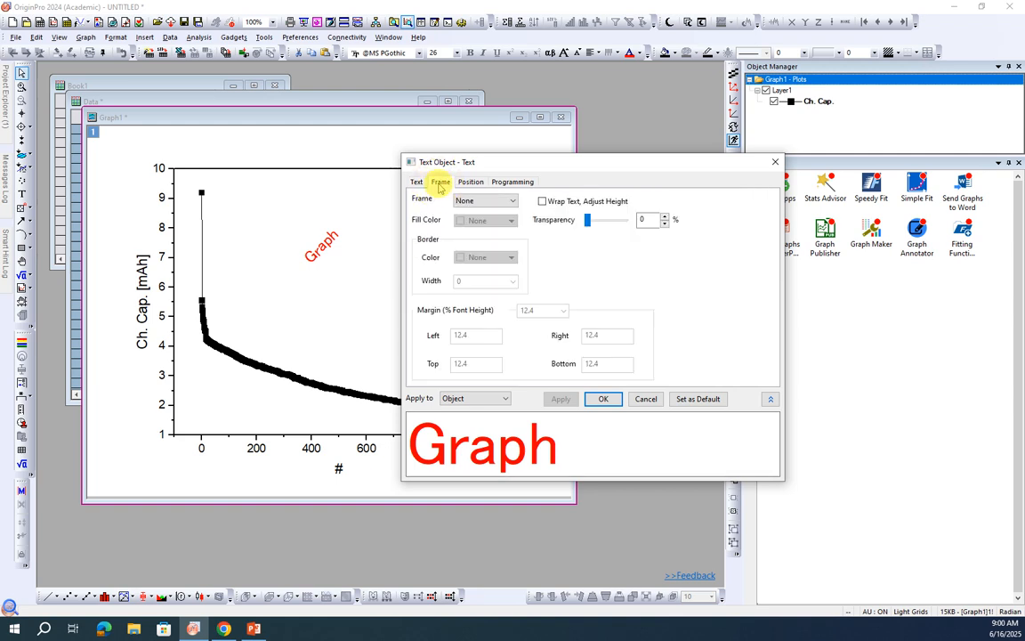
pyautogui.click(512, 201)
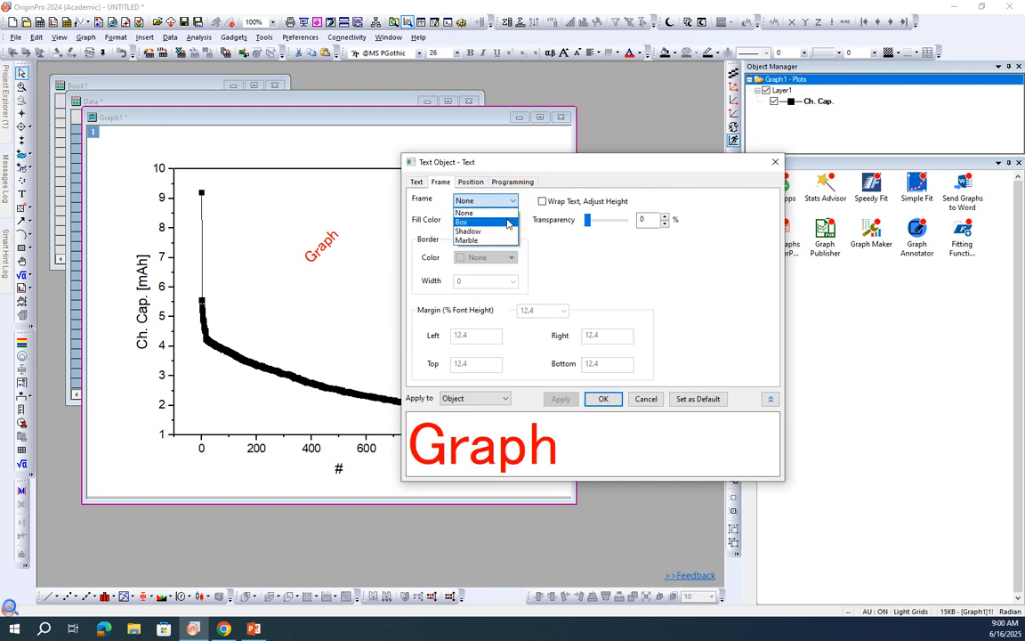
pyautogui.click(507, 223)
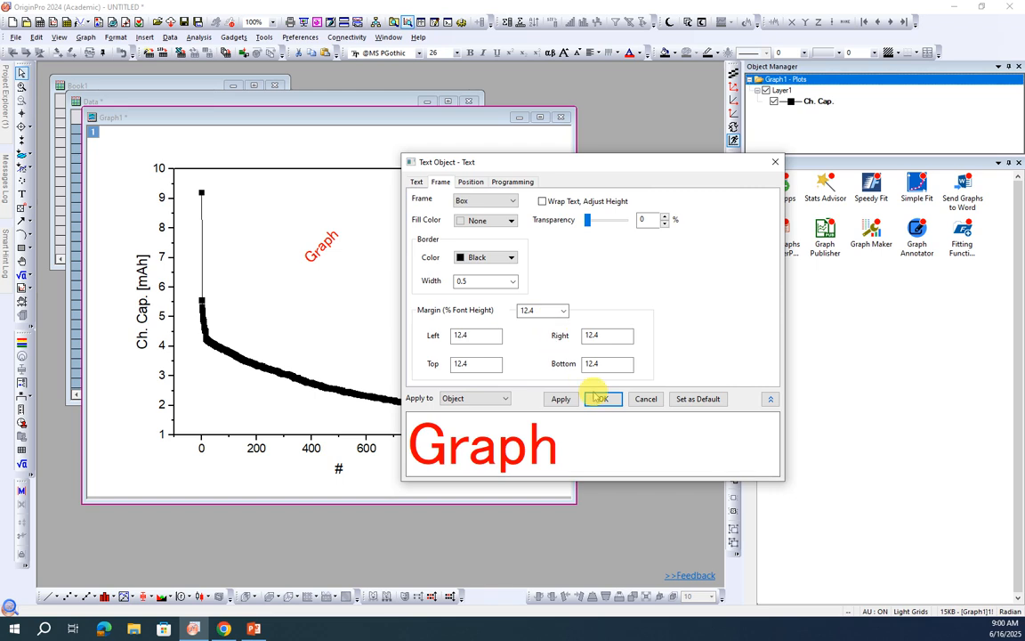
pyautogui.click(511, 259)
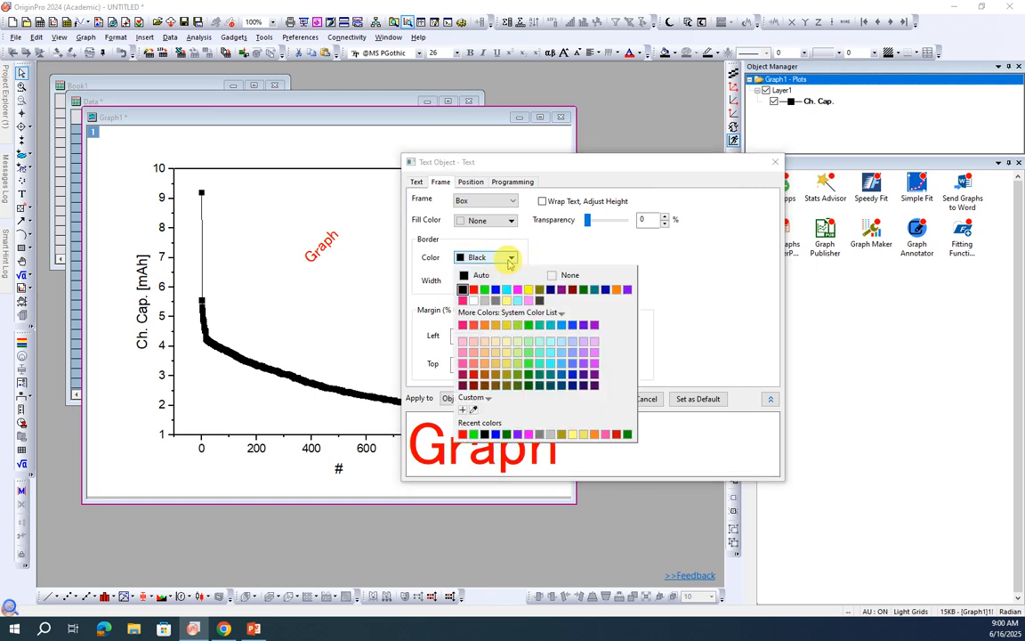
pyautogui.click(570, 258)
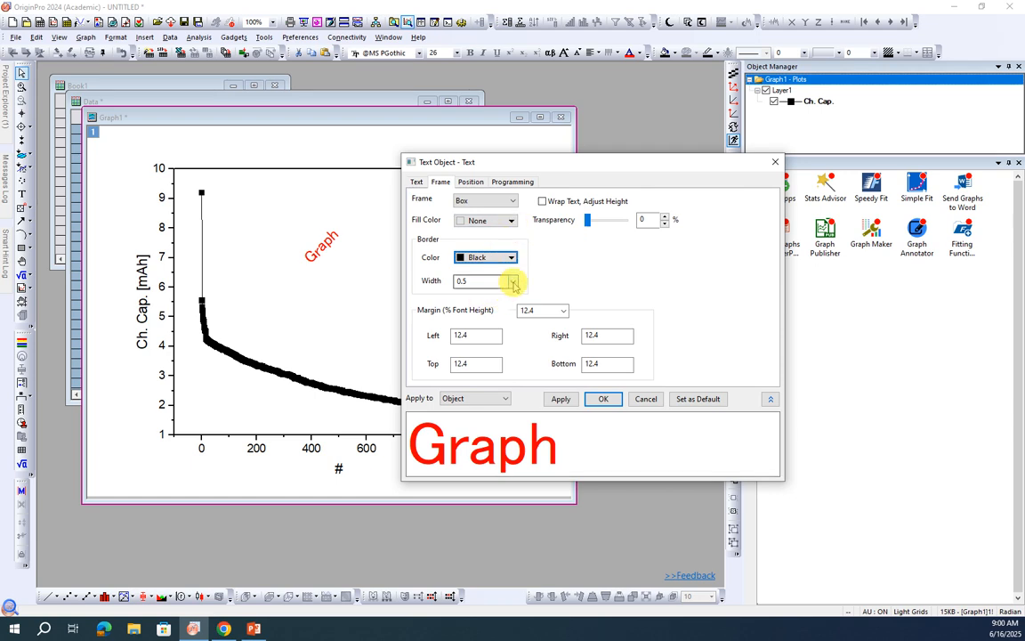
pyautogui.click(512, 220)
pyautogui.click(511, 220)
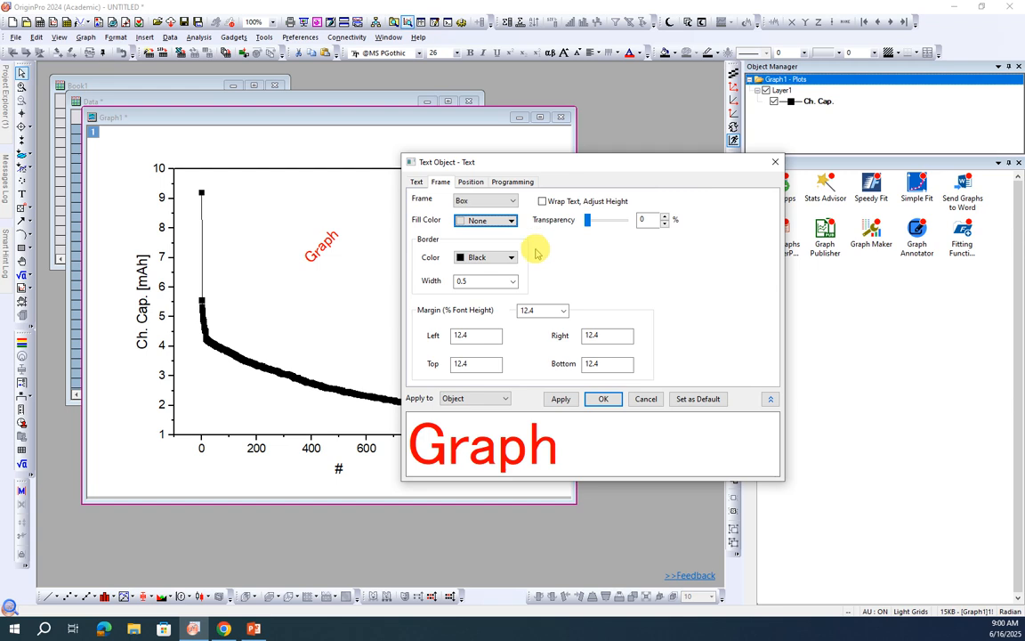
# Step: Set the "Graph" label's frame border color to Blue and its border width to 2, and accept the settings
pyautogui.click(512, 257)
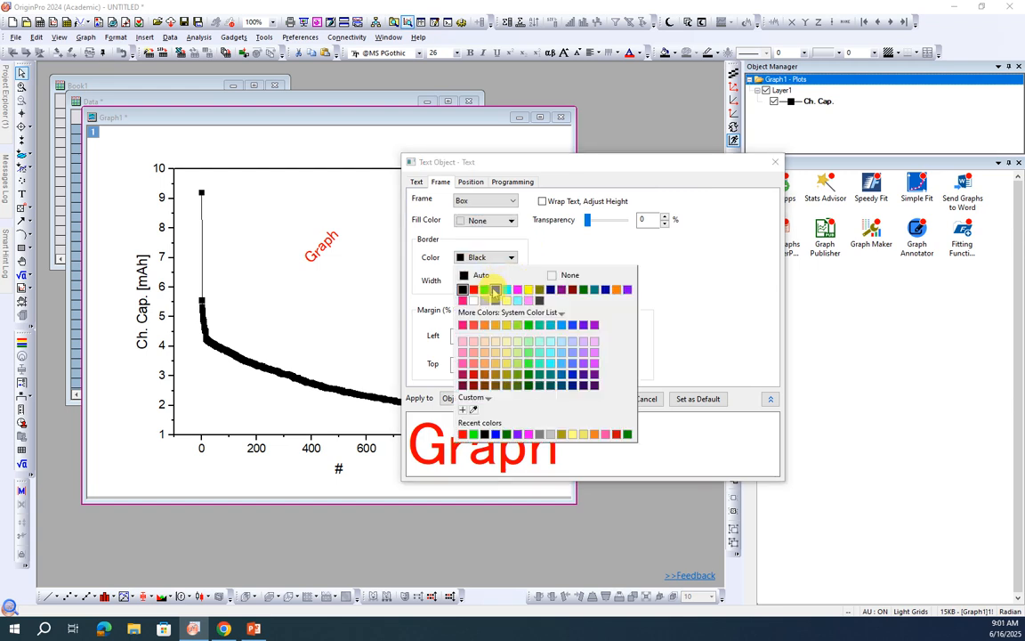
pyautogui.click(488, 290)
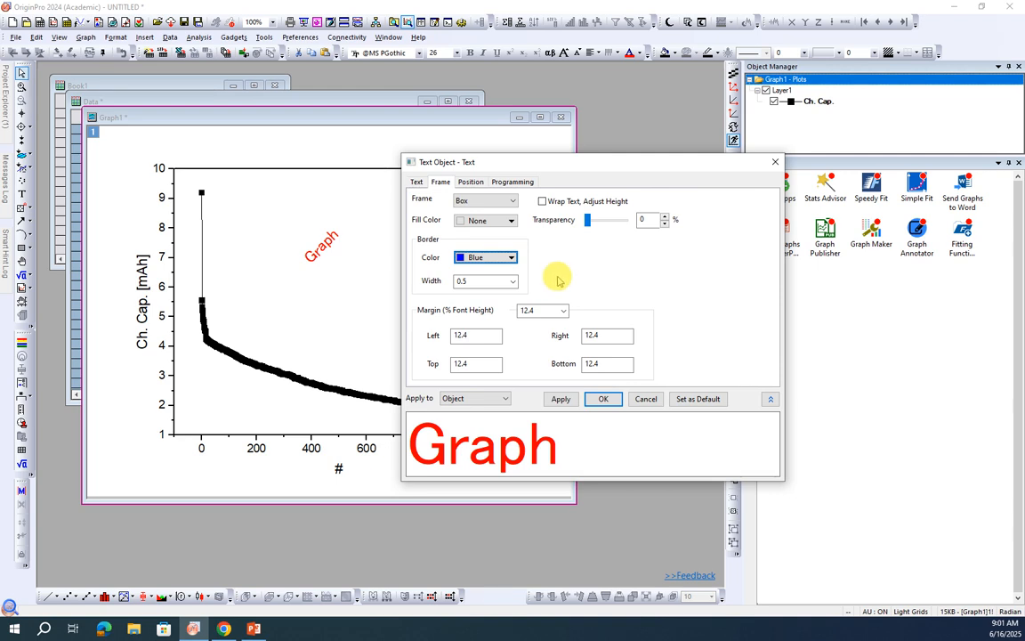
pyautogui.click(512, 281)
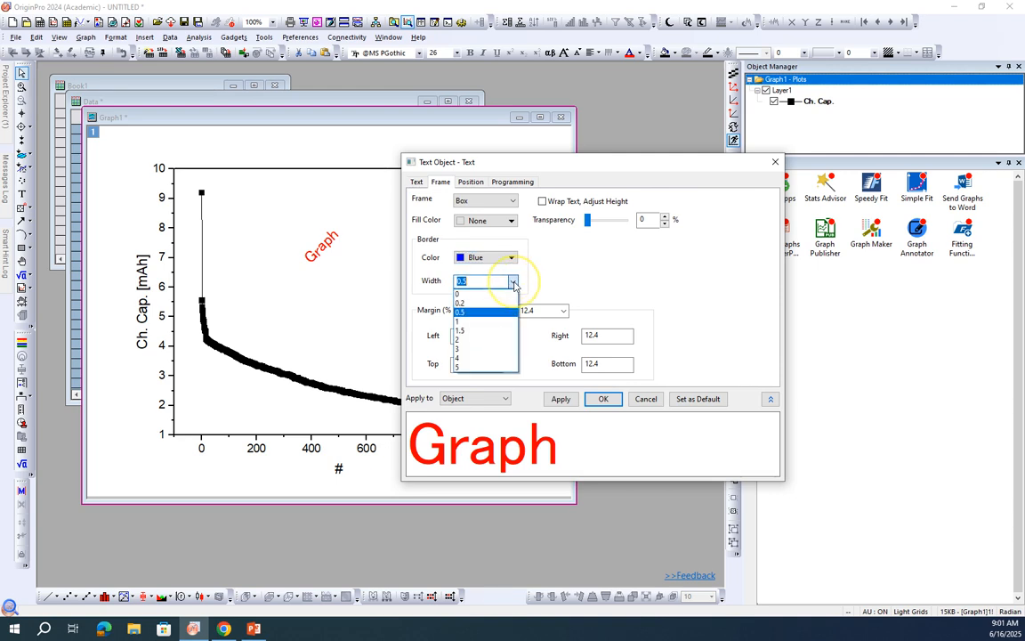
pyautogui.click(490, 339)
pyautogui.click(603, 399)
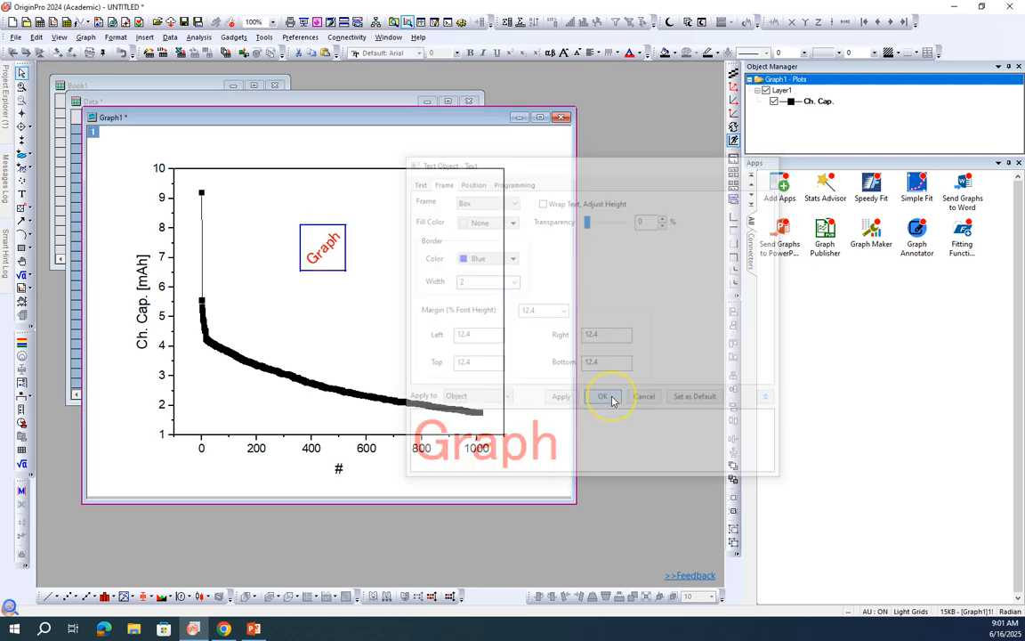
# Step: Reopen the properties of the "Graph" label and review its frame, position and programming settings
pyautogui.click(350, 259)
pyautogui.click(346, 250)
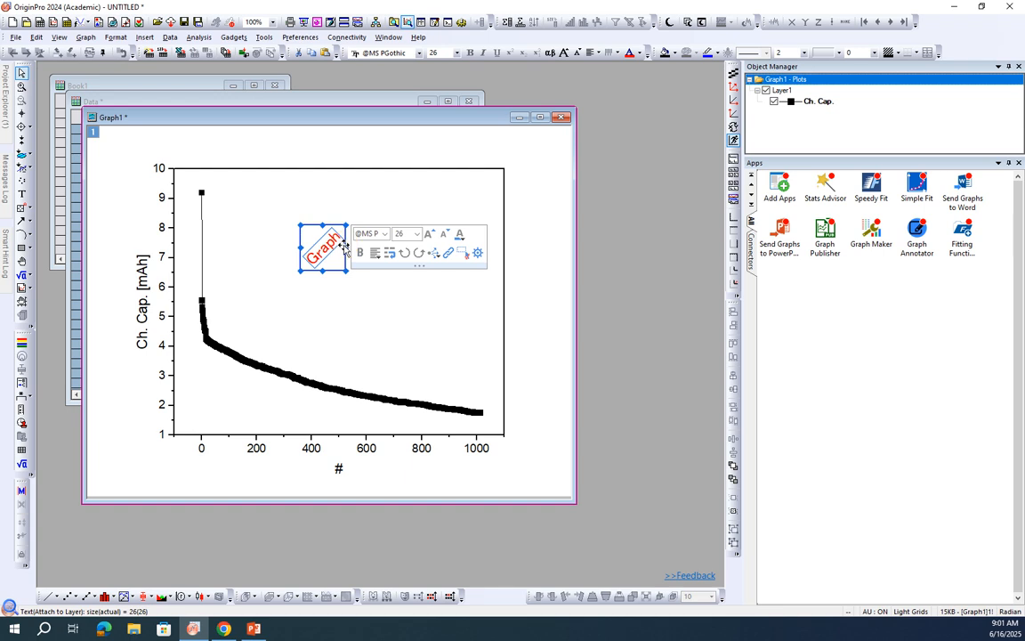
pyautogui.rightClick(343, 247)
pyautogui.click(525, 310)
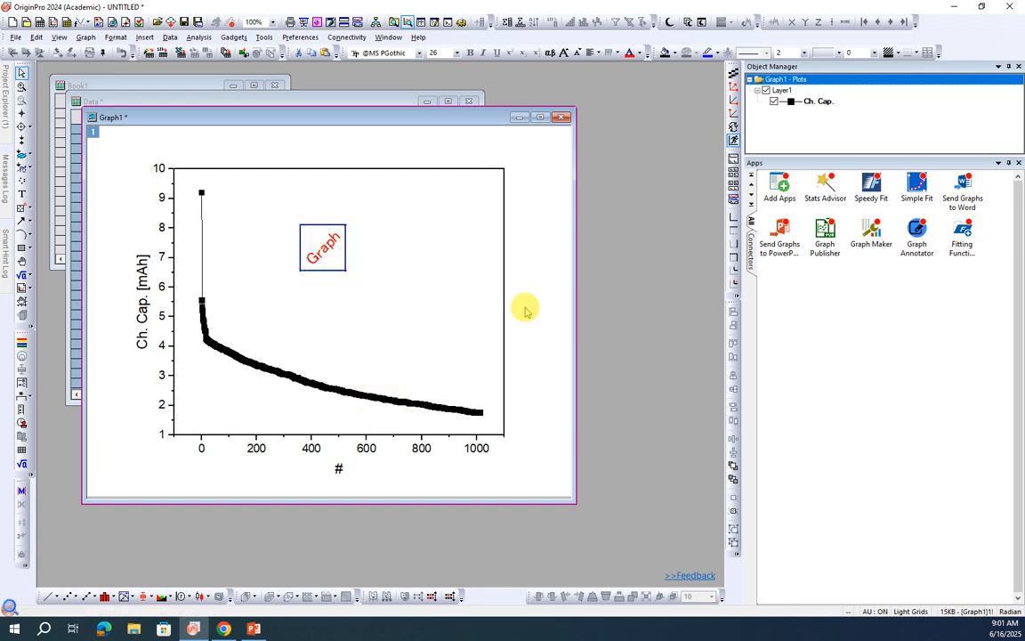
pyautogui.click(443, 182)
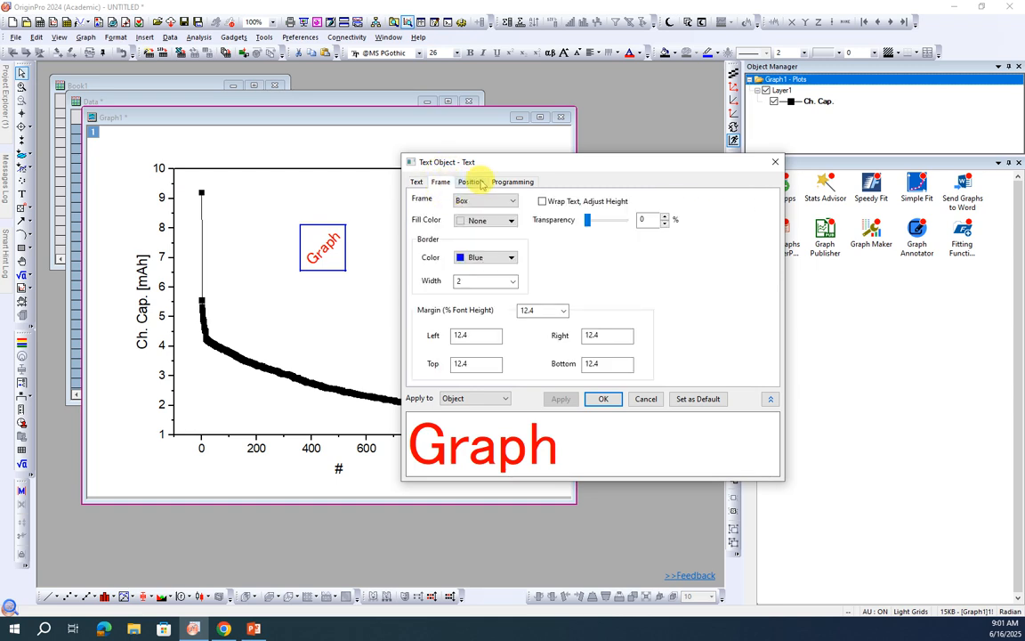
pyautogui.click(474, 182)
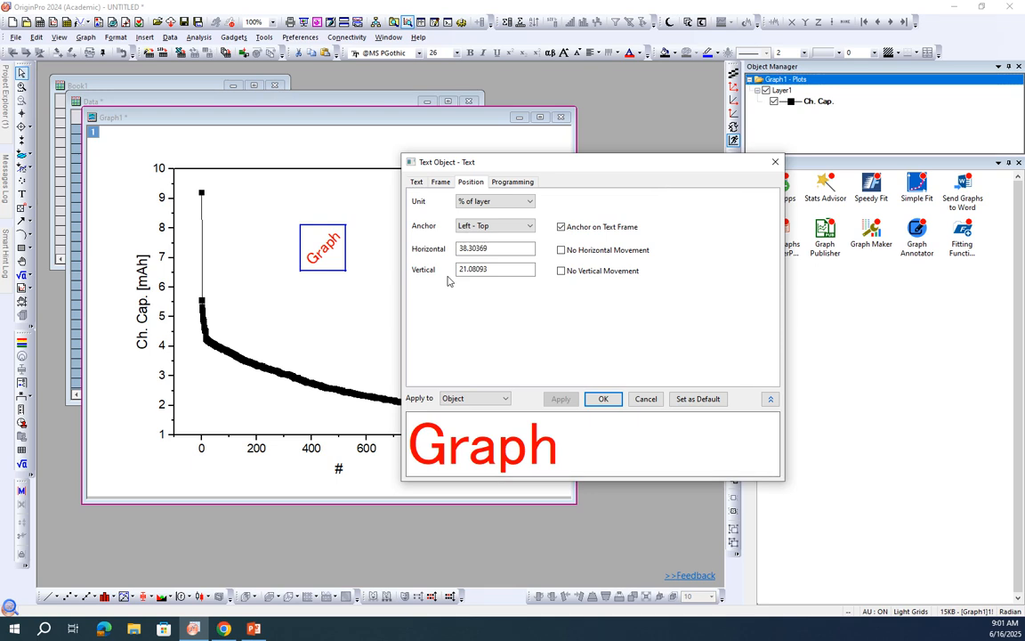
pyautogui.click(503, 183)
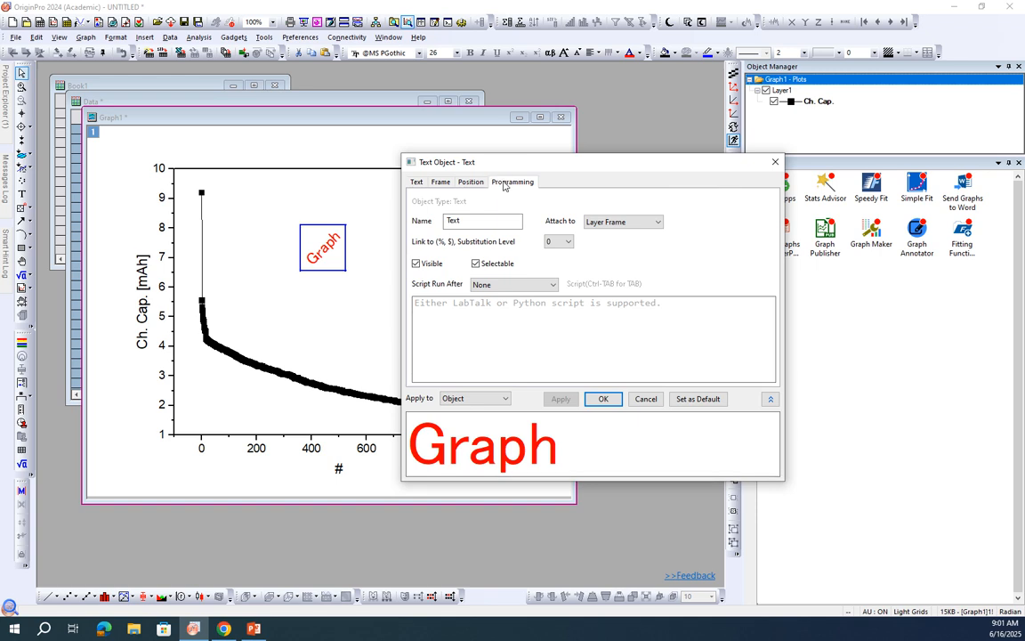
# Step: Set the "Graph" label's rotation to 0 degrees and accept the text settings
pyautogui.click(420, 183)
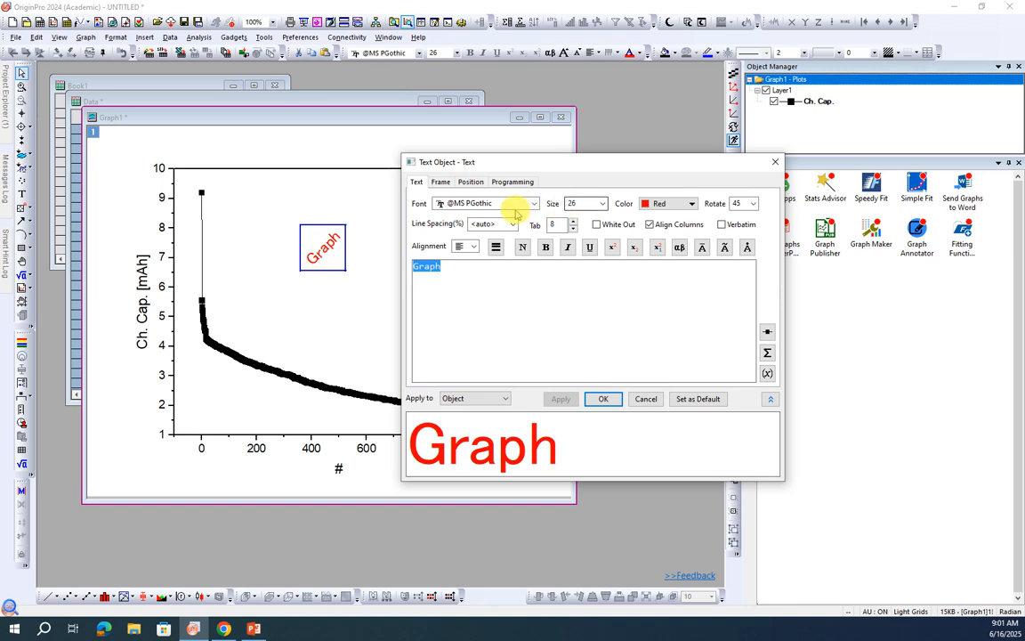
pyautogui.click(740, 203)
pyautogui.click(735, 215)
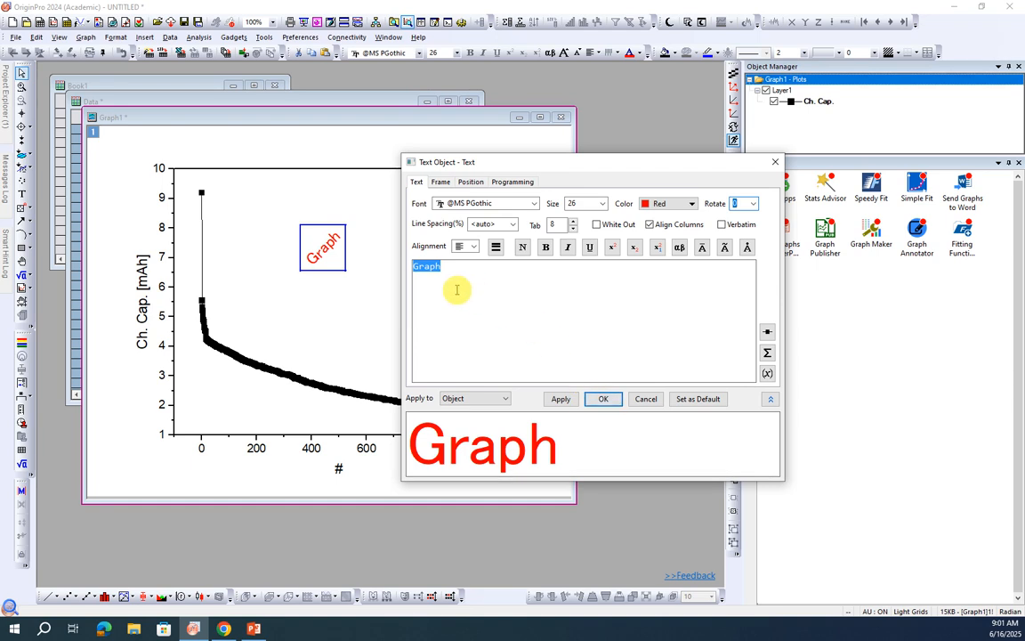
pyautogui.click(602, 399)
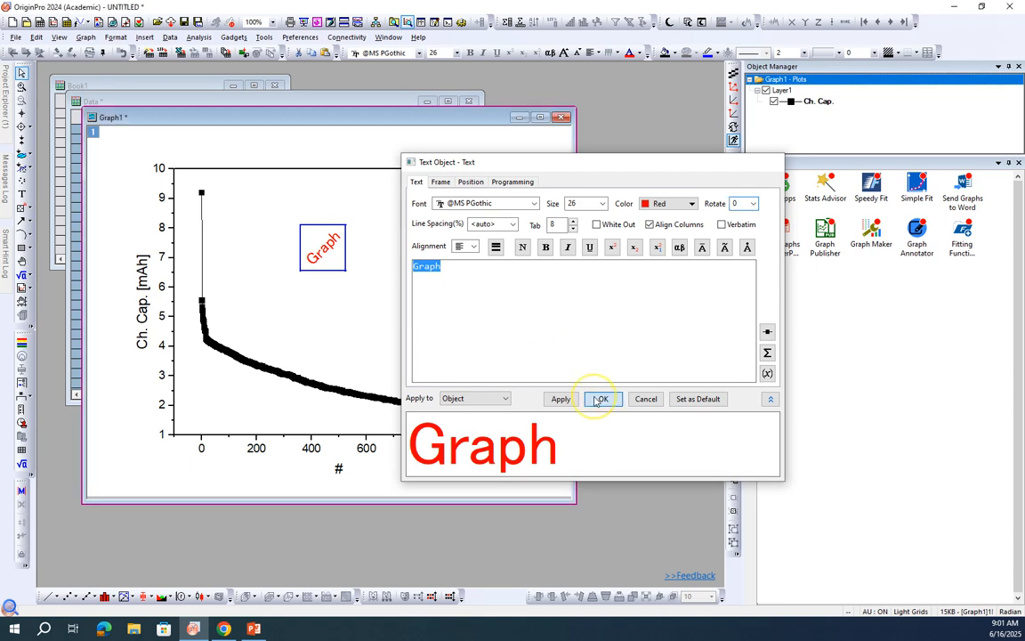
pyautogui.click(378, 282)
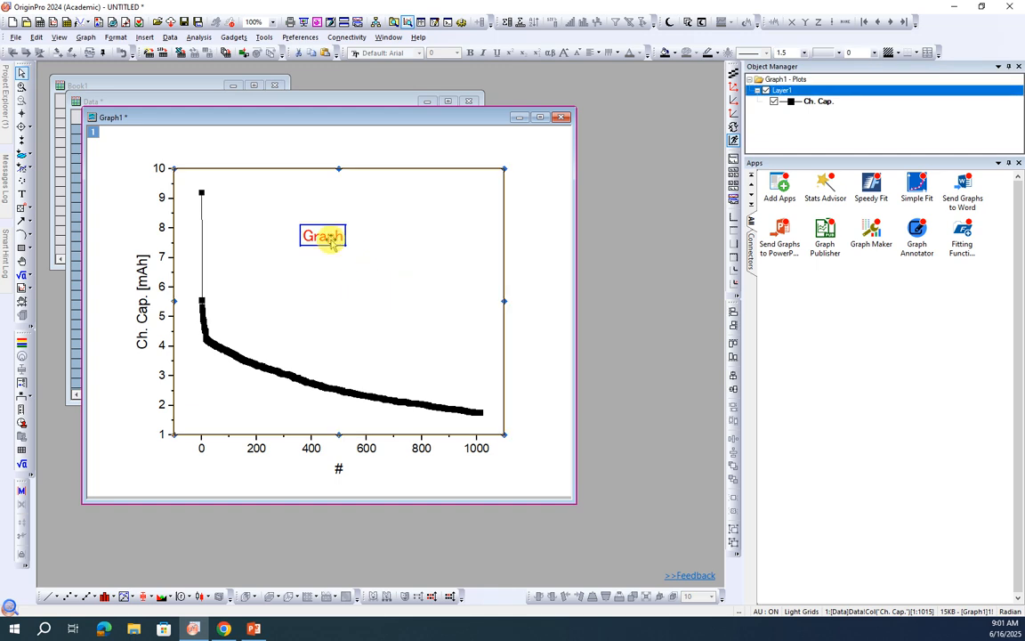
# Step: Copy the framed "Graph" label and paste two duplicates of it below the original in the plot area
pyautogui.click(329, 238)
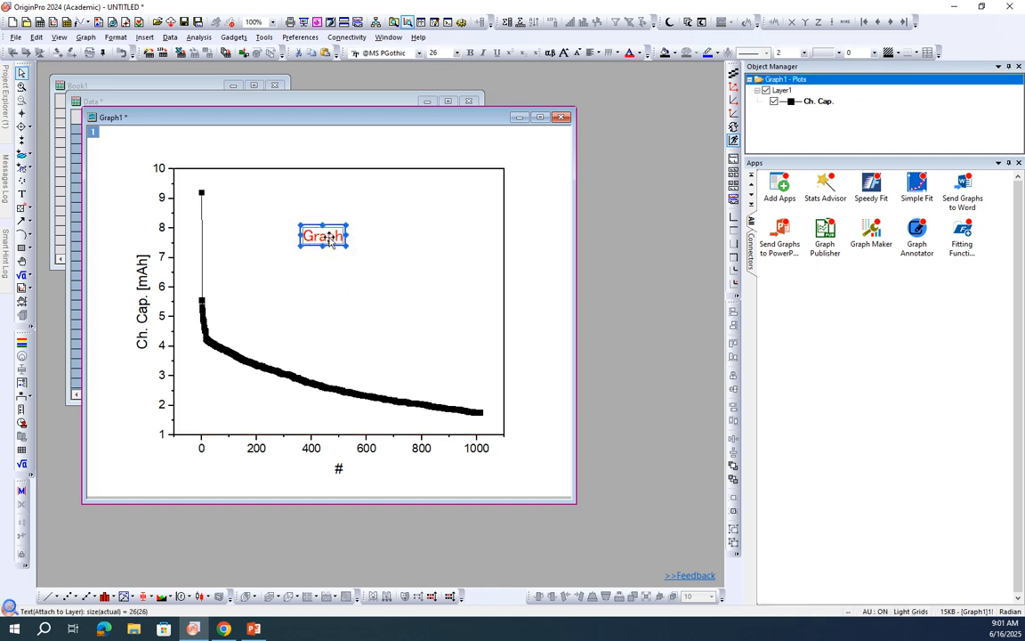
pyautogui.click(337, 272)
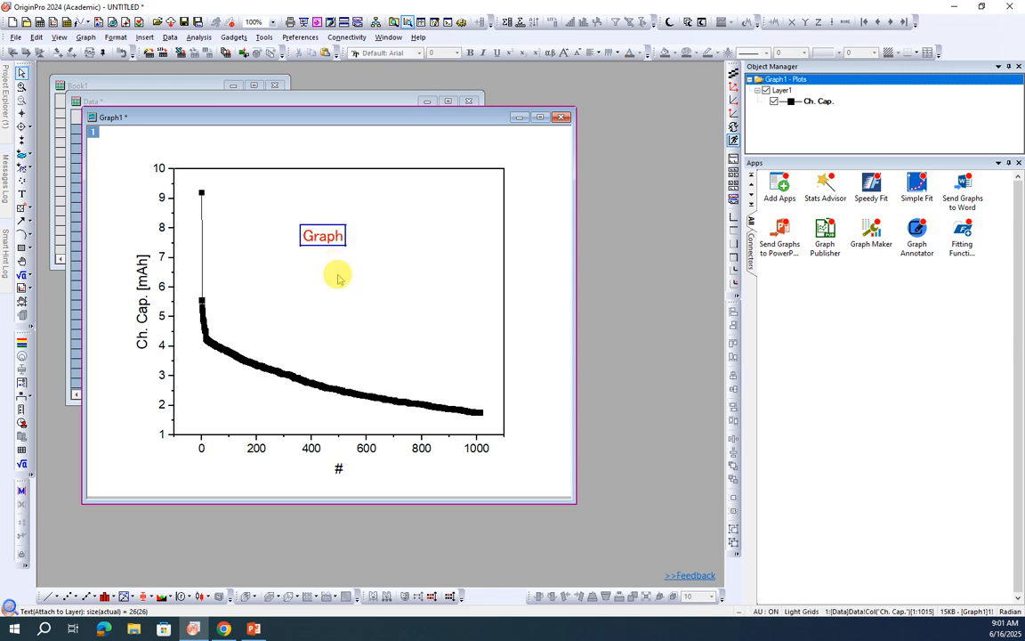
pyautogui.hotkey('ctrl', 'v')
pyautogui.click(356, 311)
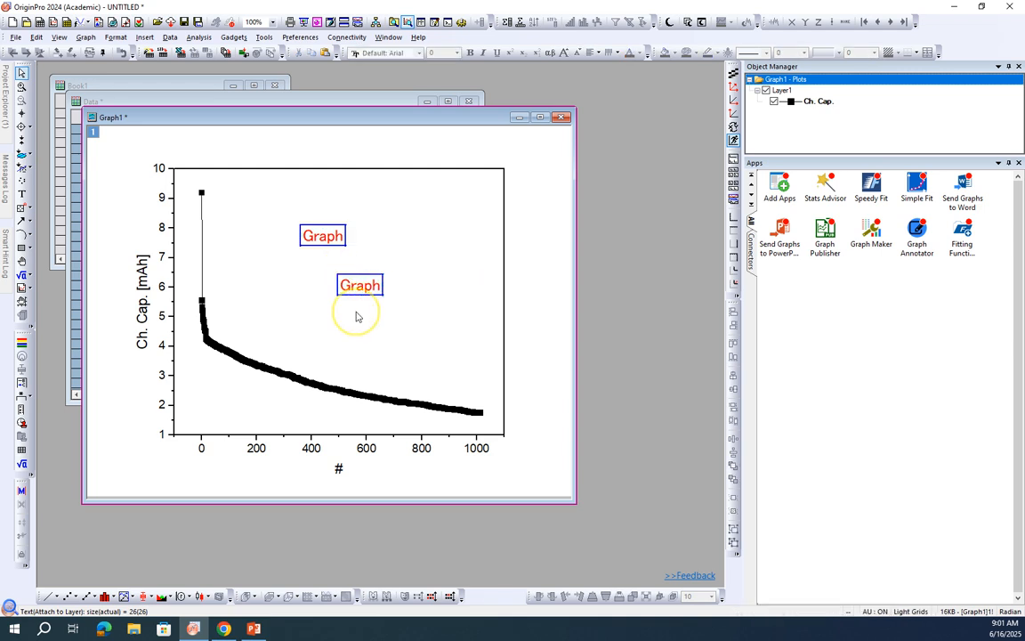
pyautogui.hotkey('ctrl', 'v')
pyautogui.click(546, 283)
# Step: Change the text of the lowest pasted label to "fgh"
pyautogui.doubleClick(378, 322)
pyautogui.doubleClick(381, 326)
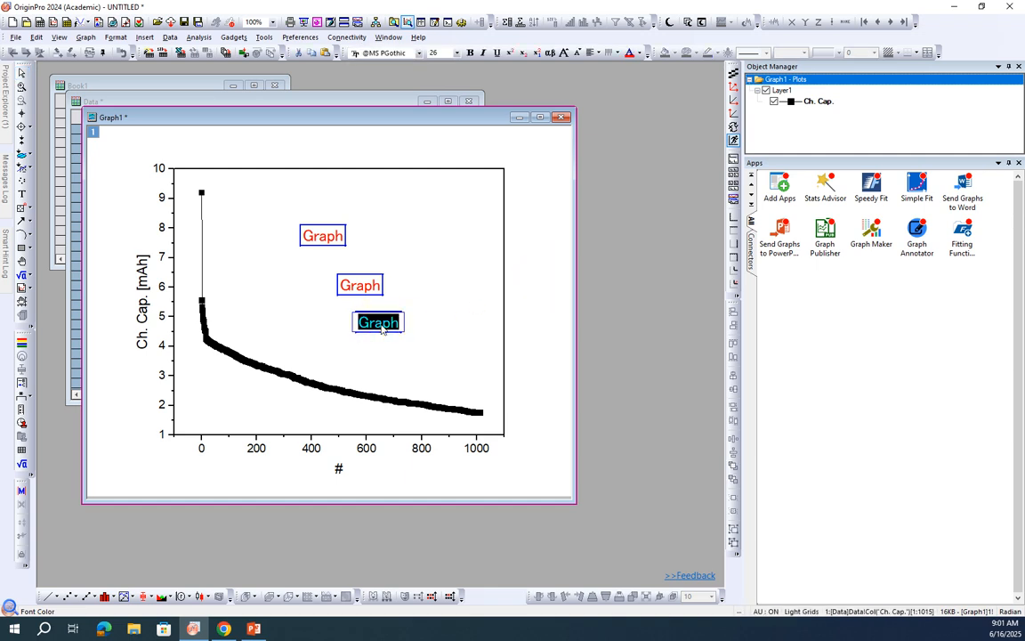
pyautogui.write('fgh')
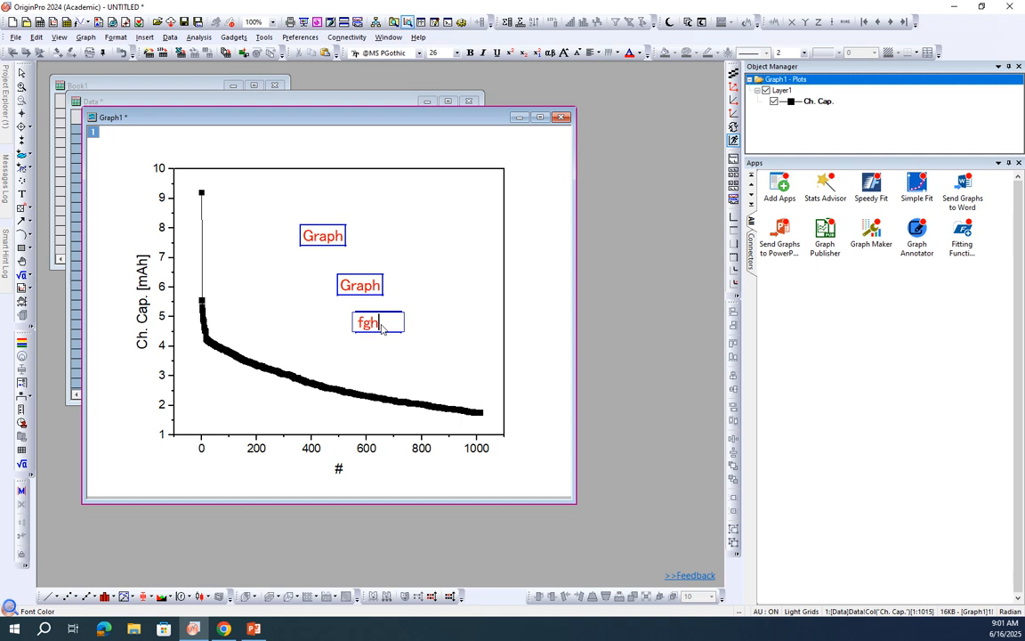
pyautogui.click(516, 334)
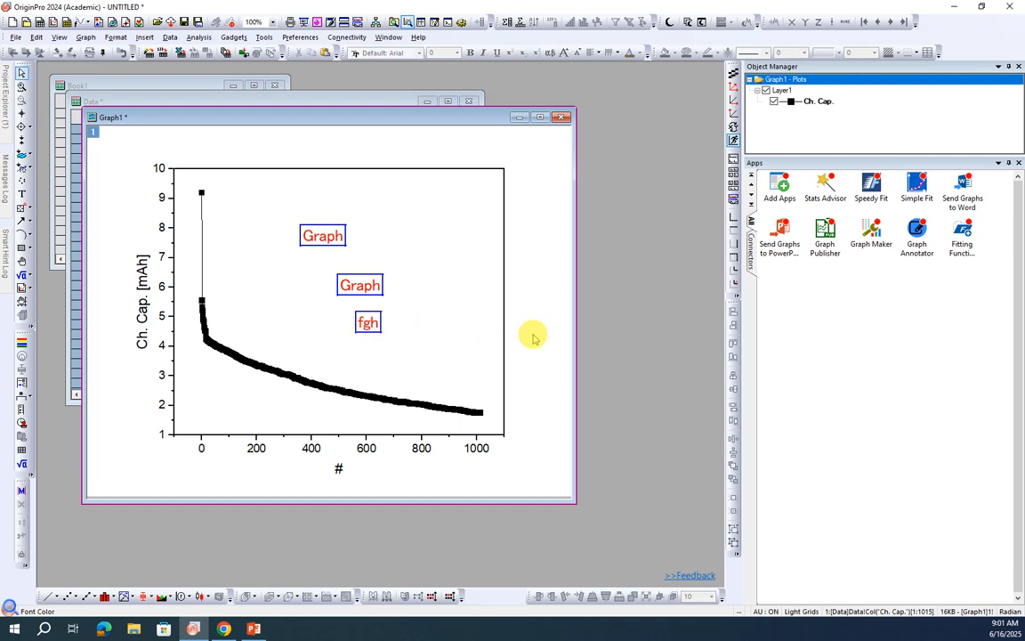
# Step: Delete the "fgh" label and the remaining duplicate "Graph" label, keeping only the original
pyautogui.click(375, 323)
pyautogui.rightClick(377, 323)
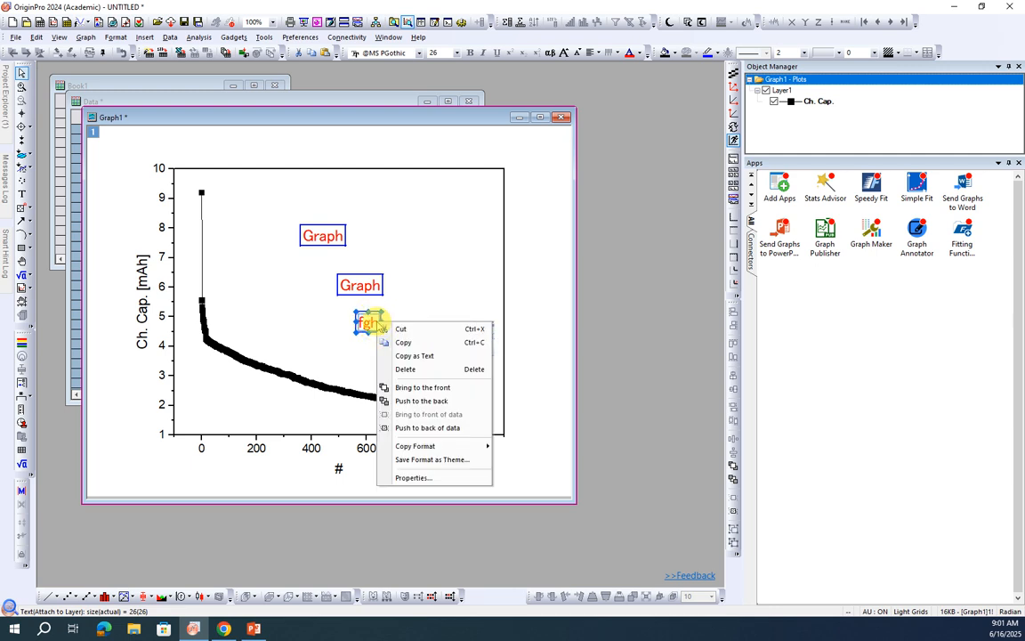
pyautogui.click(396, 310)
pyautogui.click(374, 321)
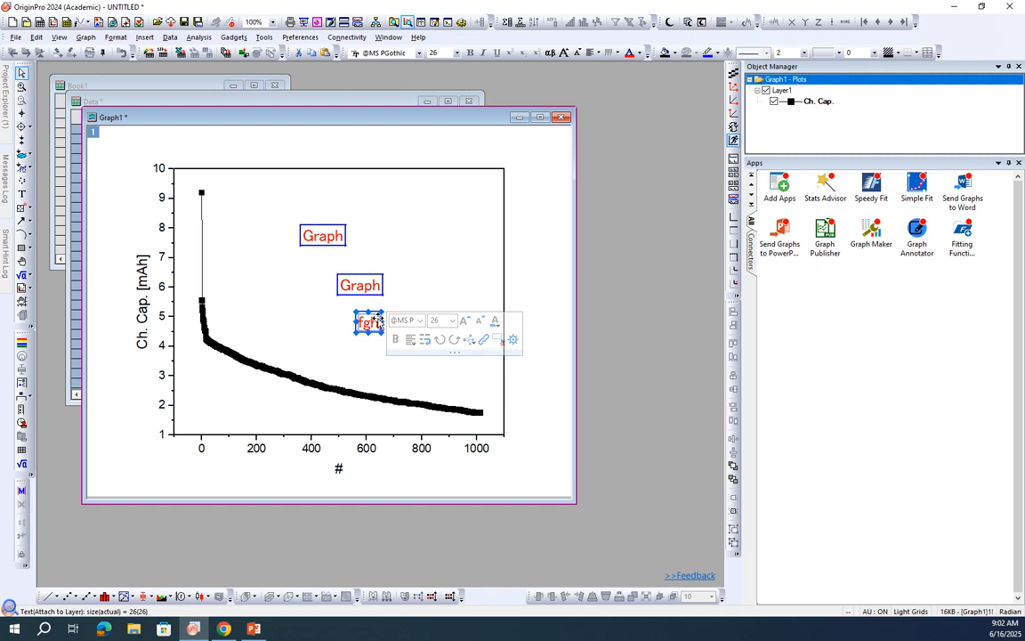
pyautogui.press('Delete')
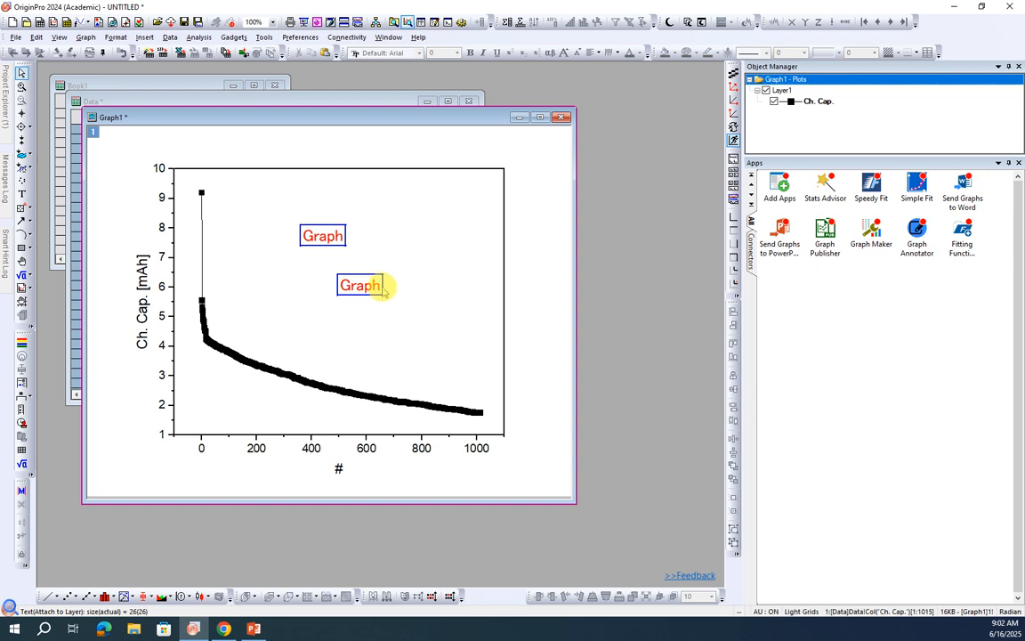
pyautogui.click(383, 284)
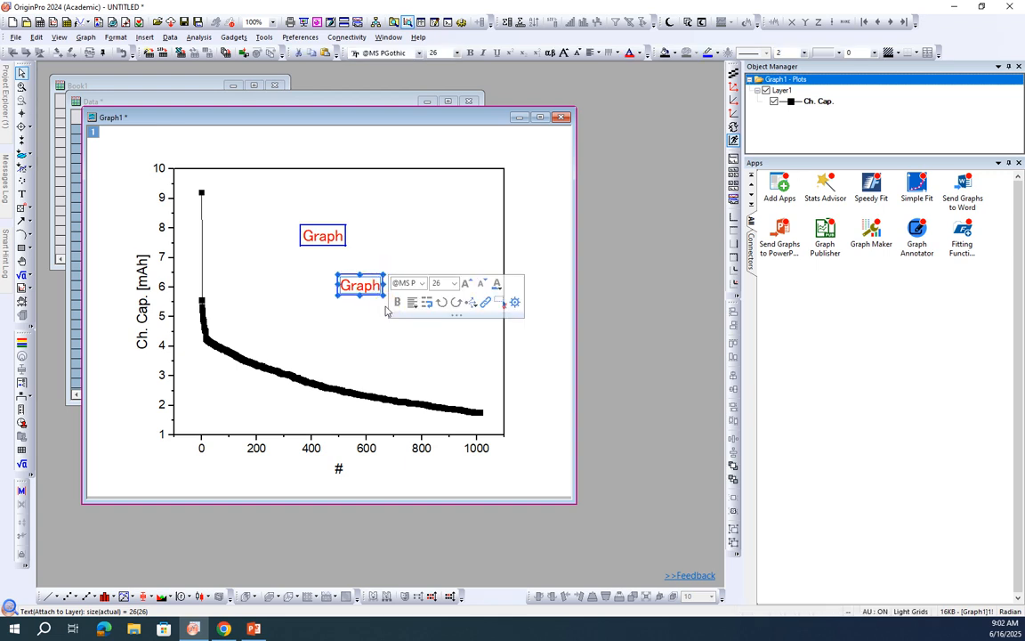
pyautogui.rightClick(381, 284)
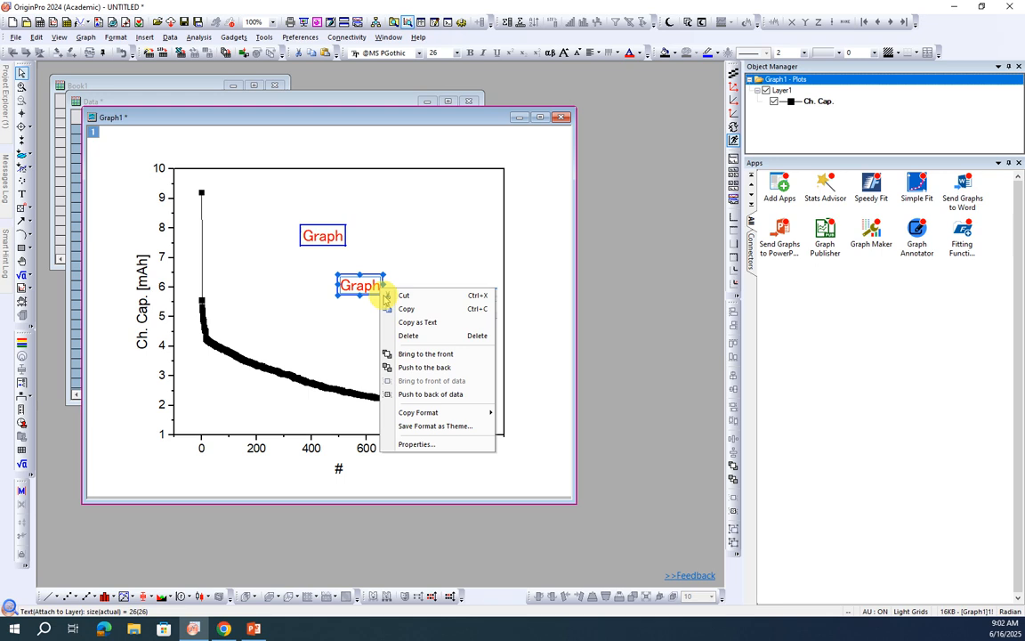
pyautogui.click(405, 336)
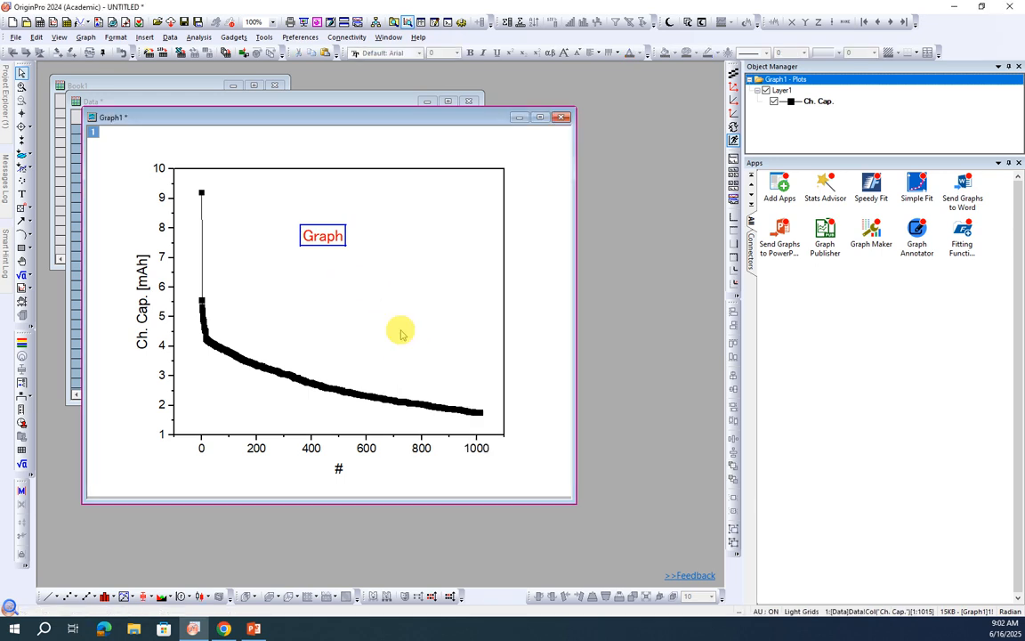
pyautogui.doubleClick(331, 239)
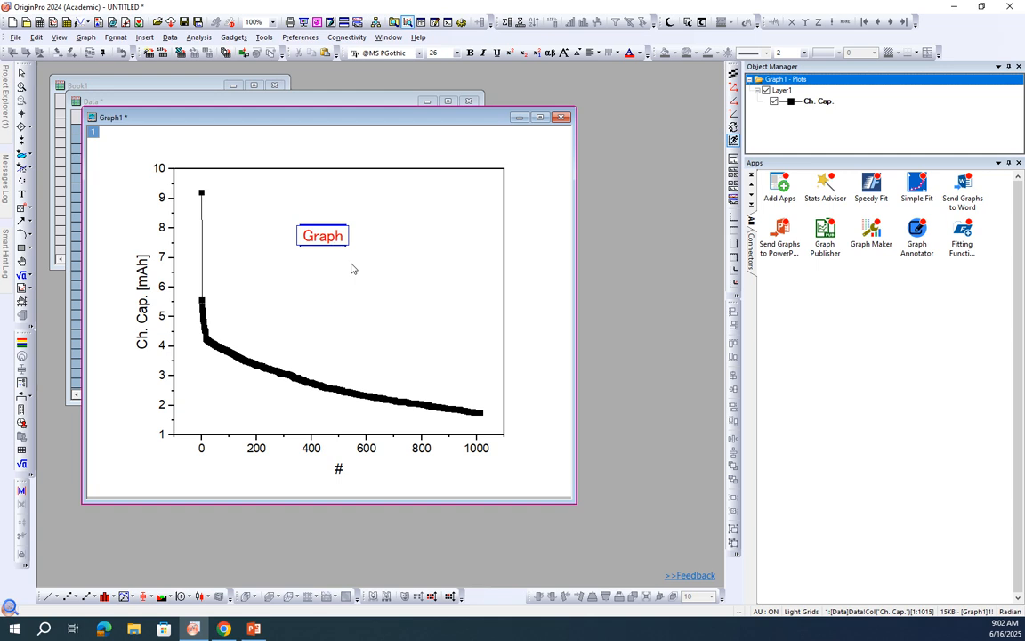
pyautogui.click(392, 273)
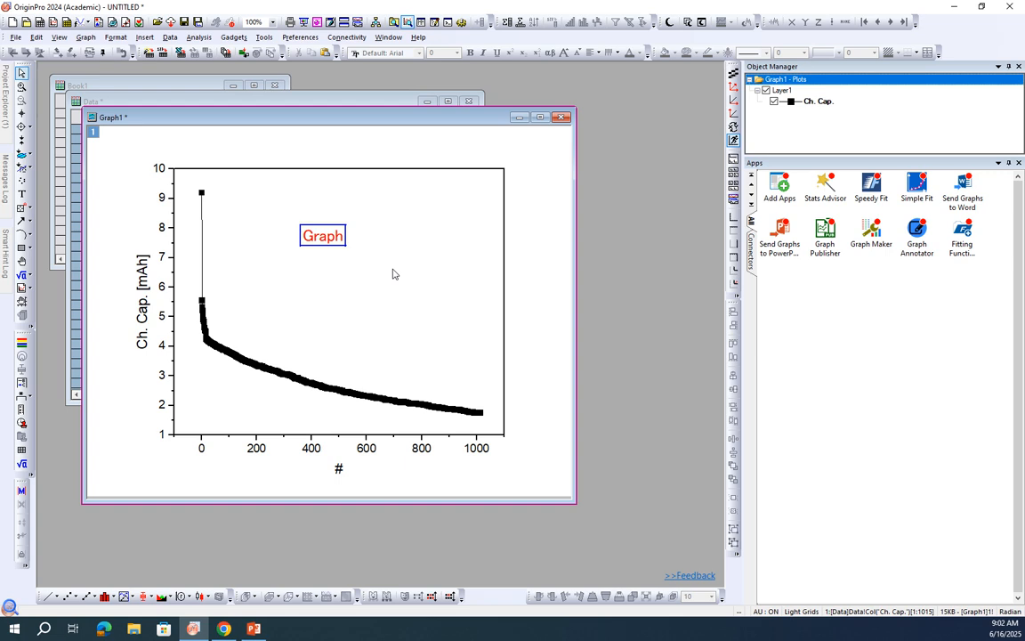
pyautogui.click(388, 289)
# Step: Copy the whole graph to the clipboard as a PNG image at 300 DPI with a size factor of 100%
pyautogui.rightClick(450, 290)
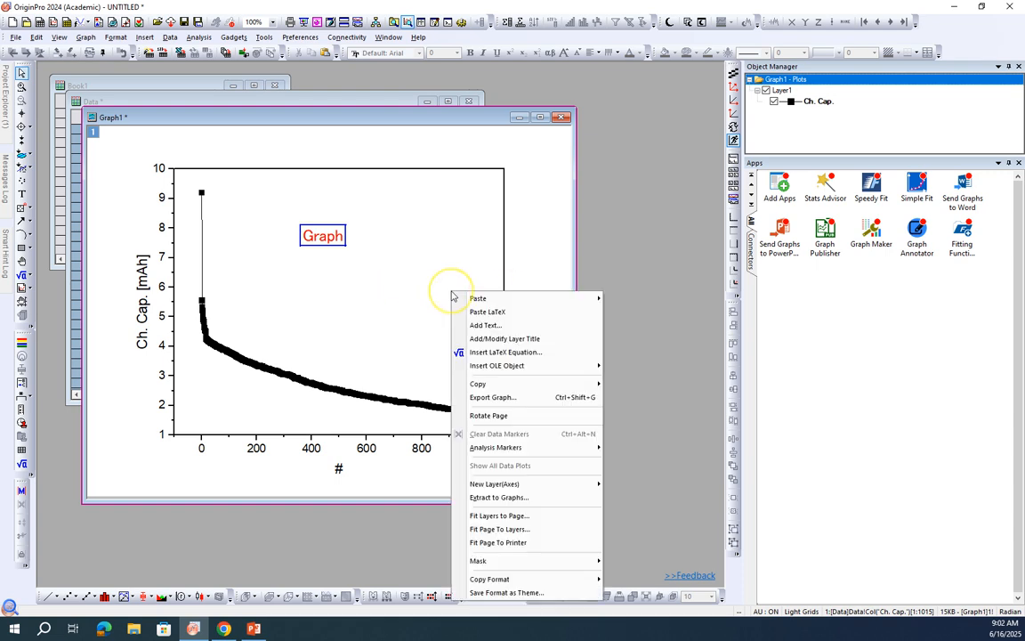
pyautogui.moveTo(478, 383)
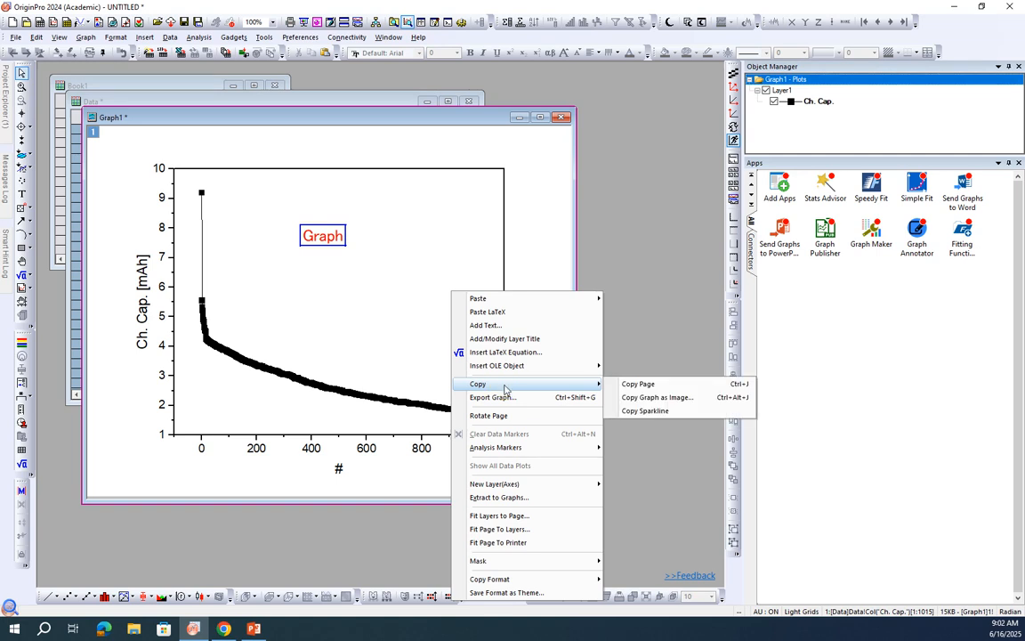
pyautogui.click(630, 398)
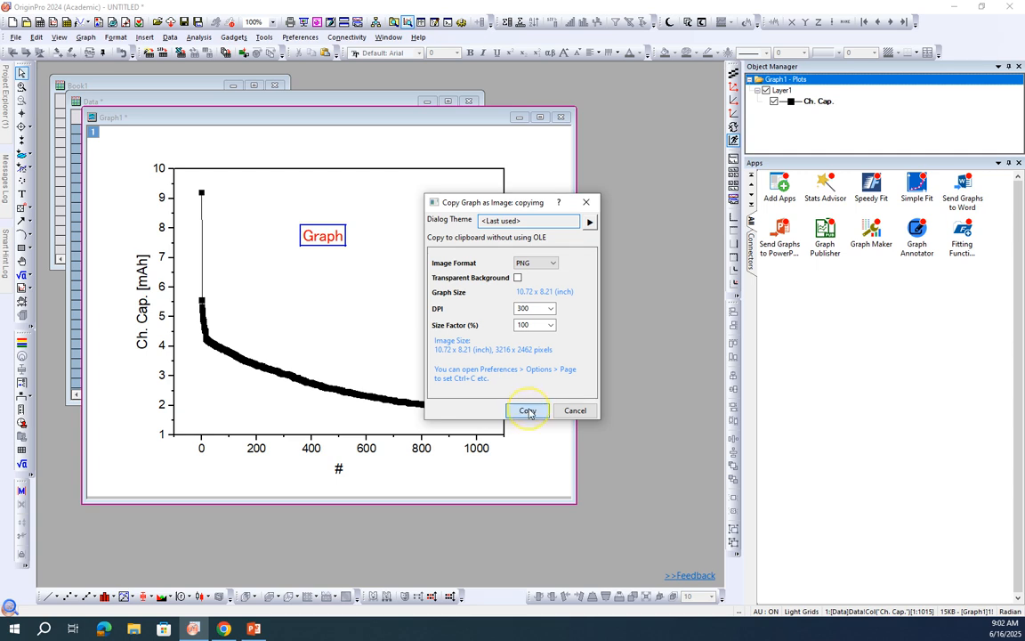
pyautogui.click(528, 410)
# Step: Switch to PowerPoint and paste the copied graph image onto the title slide
pyautogui.click(253, 628)
pyautogui.rightClick(252, 398)
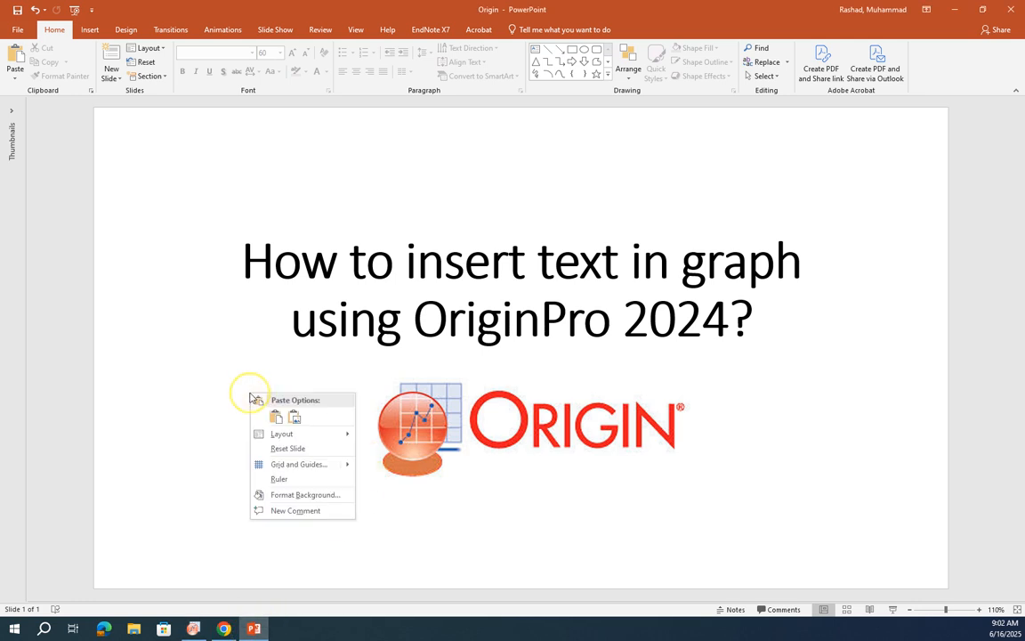
pyautogui.click(276, 418)
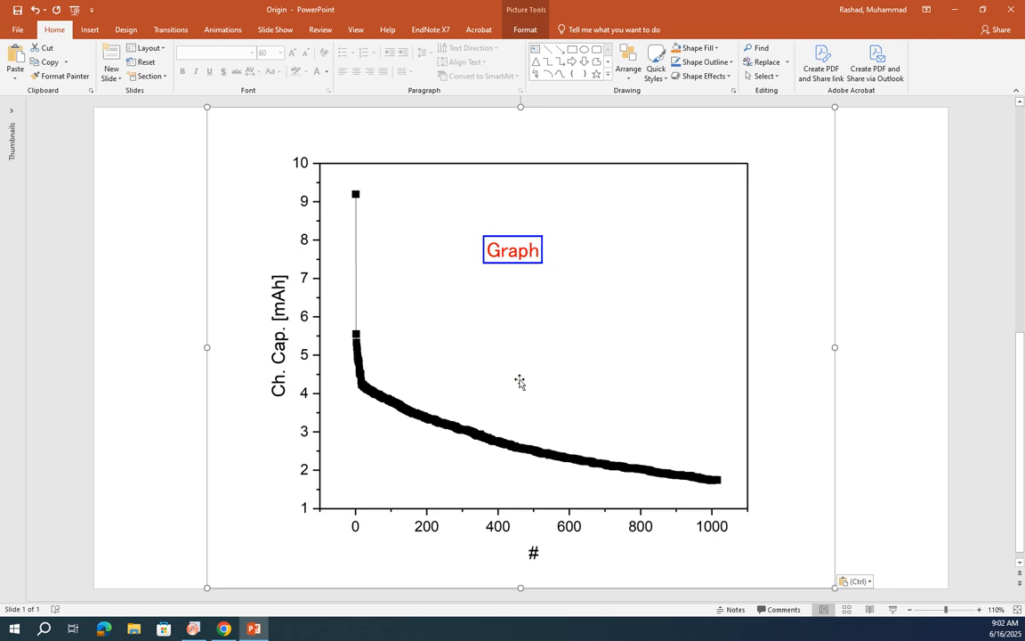
# Step: Delete the pasted graph image from the slide and switch back to OriginPro
pyautogui.press('Delete')
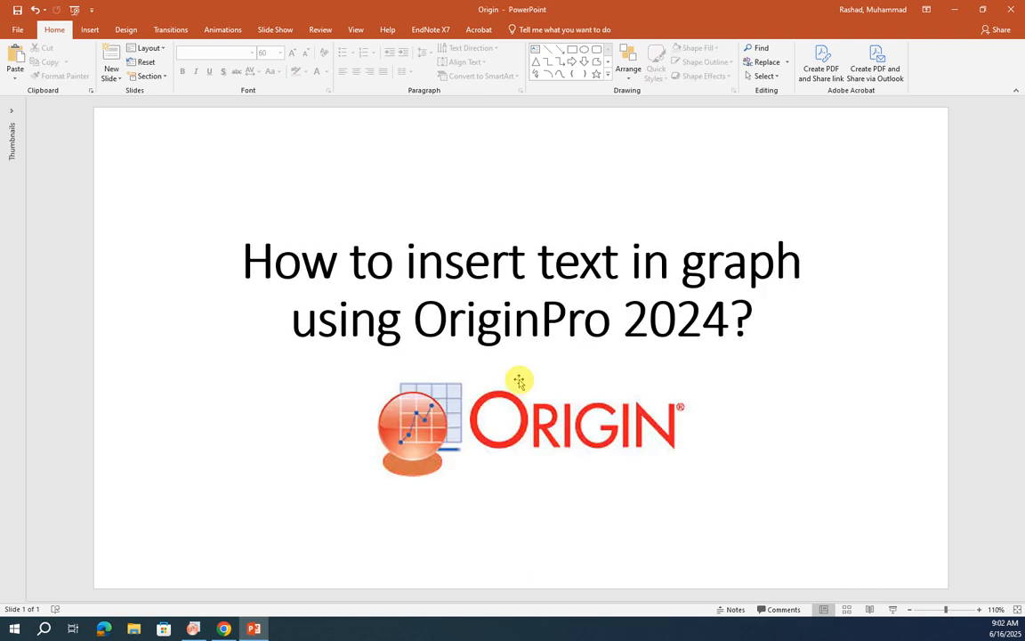
pyautogui.click(194, 626)
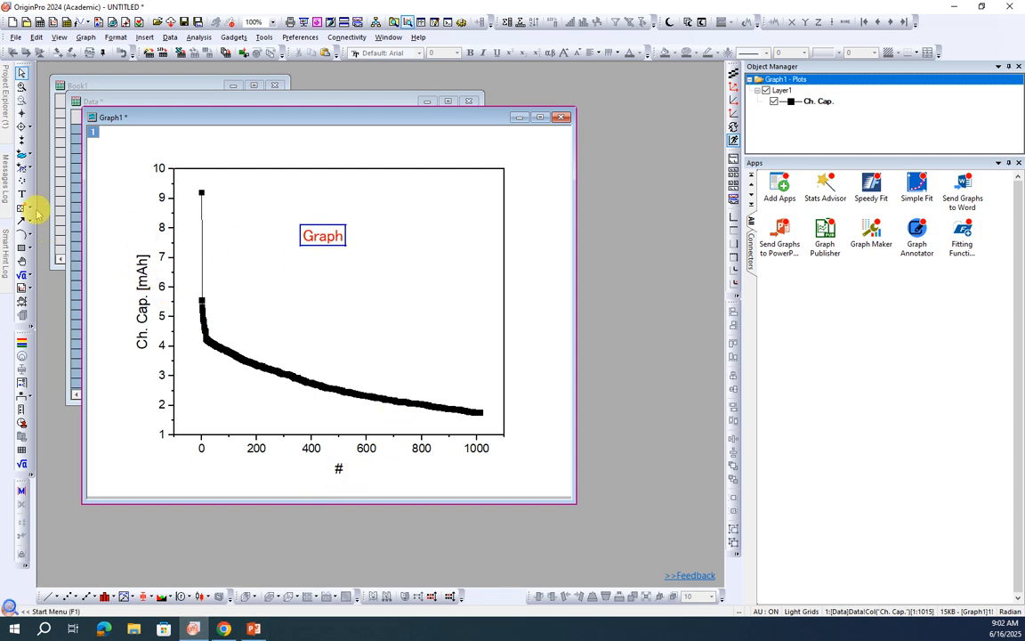
pyautogui.click(373, 275)
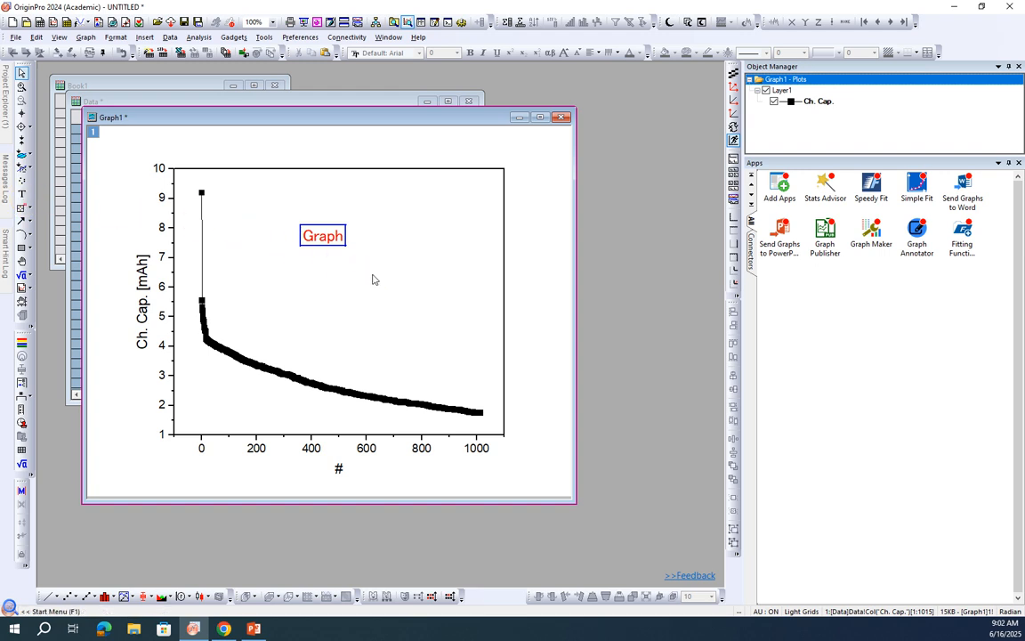